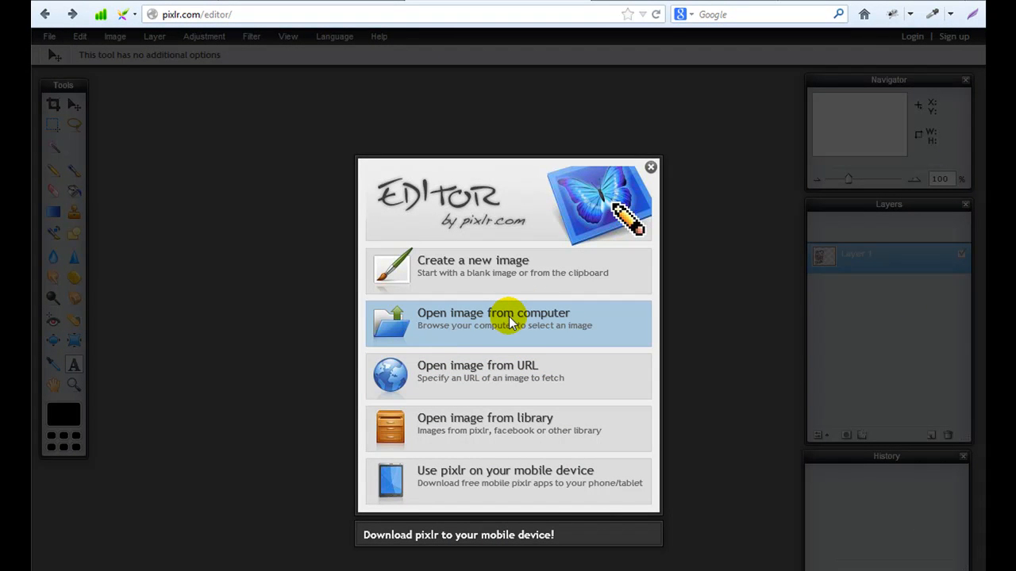
# Open 300x250.psd from the Banner Set 1 folder, then move its image window aside and enlarge it around the banner.
pyautogui.click(510, 321)
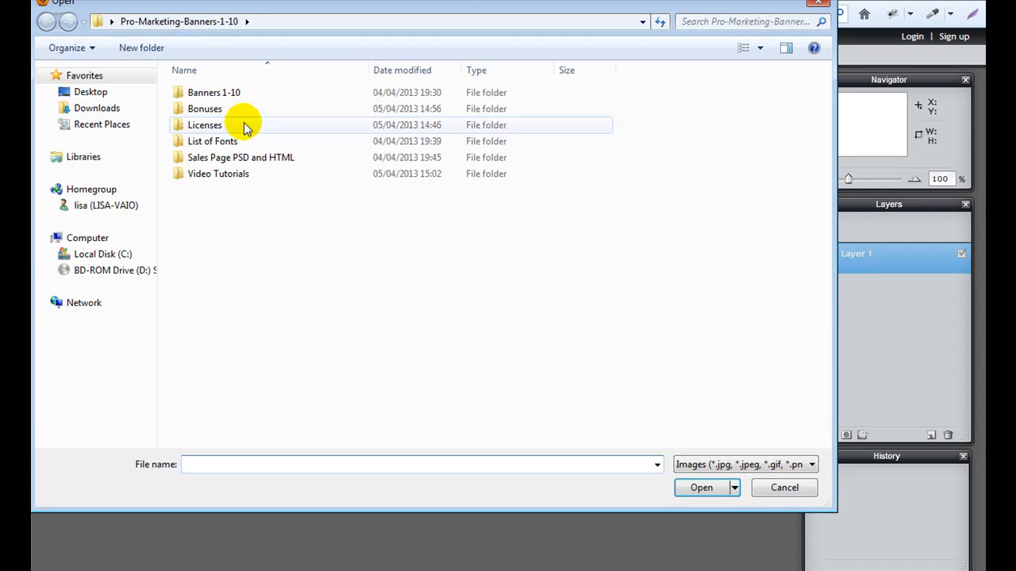
pyautogui.doubleClick(211, 97)
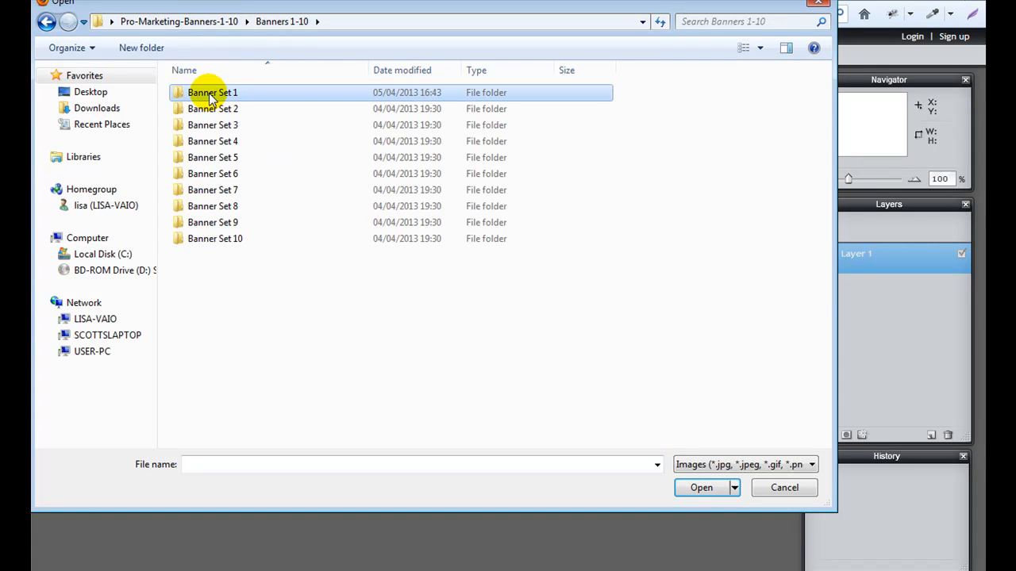
pyautogui.doubleClick(208, 93)
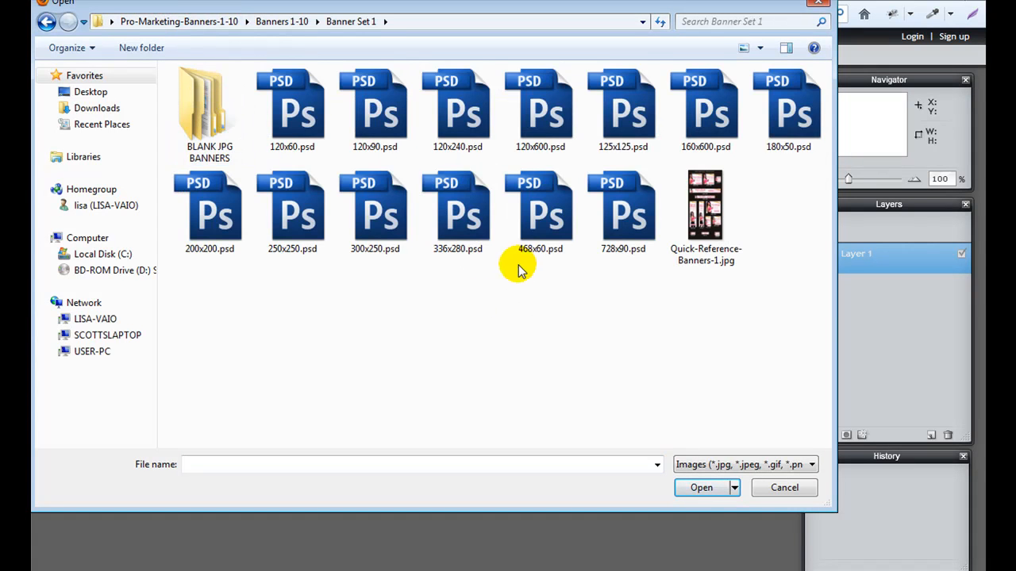
pyautogui.doubleClick(379, 229)
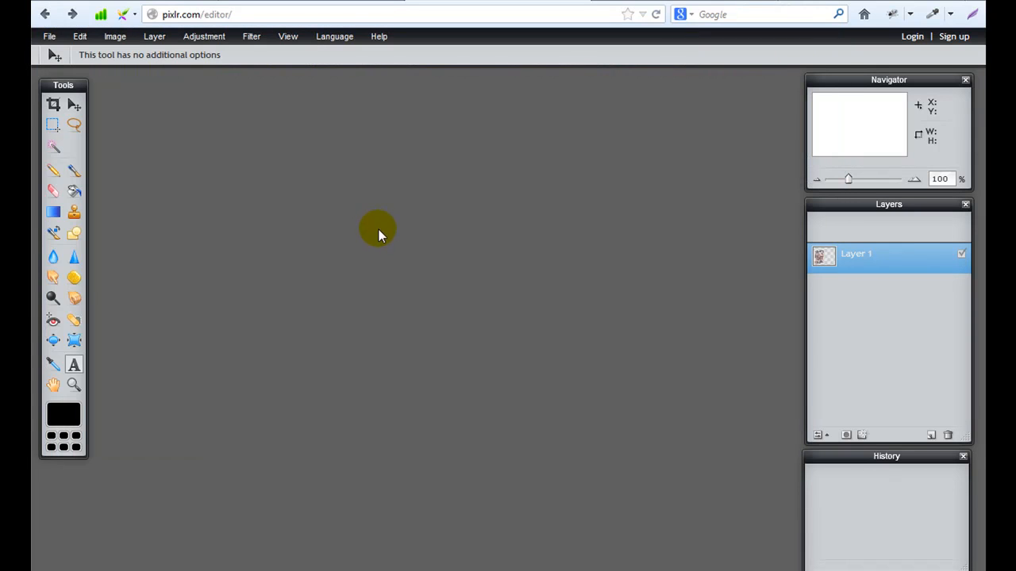
pyautogui.moveTo(206, 87); pyautogui.dragTo(593, 87)
pyautogui.moveTo(722, 287); pyautogui.dragTo(769, 347)
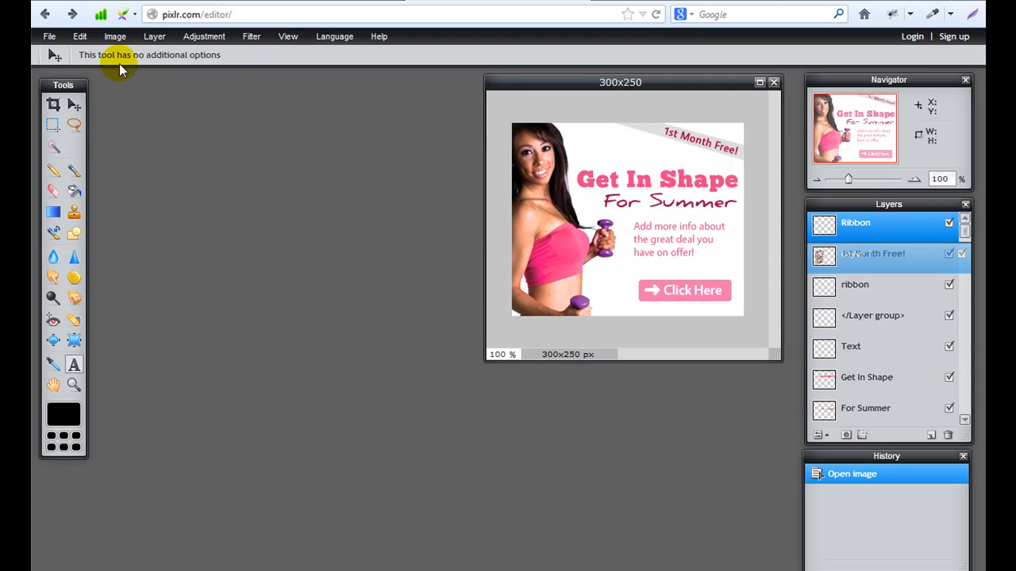
# Open 300x250-blank-button.jpg from the Blank Banners With Buttons folder inside BLANK JPG BANNERS.
pyautogui.click(50, 37)
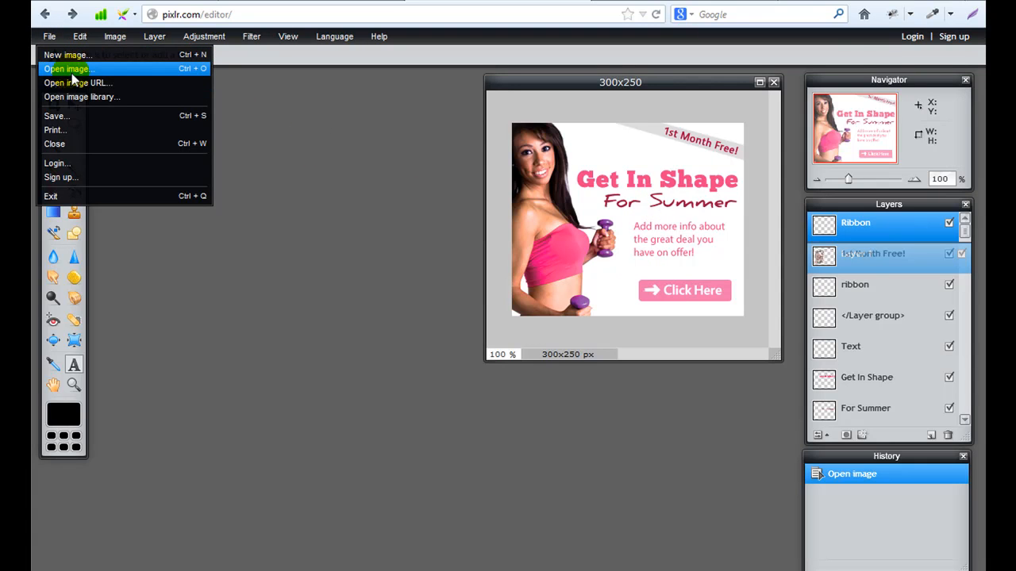
pyautogui.click(196, 70)
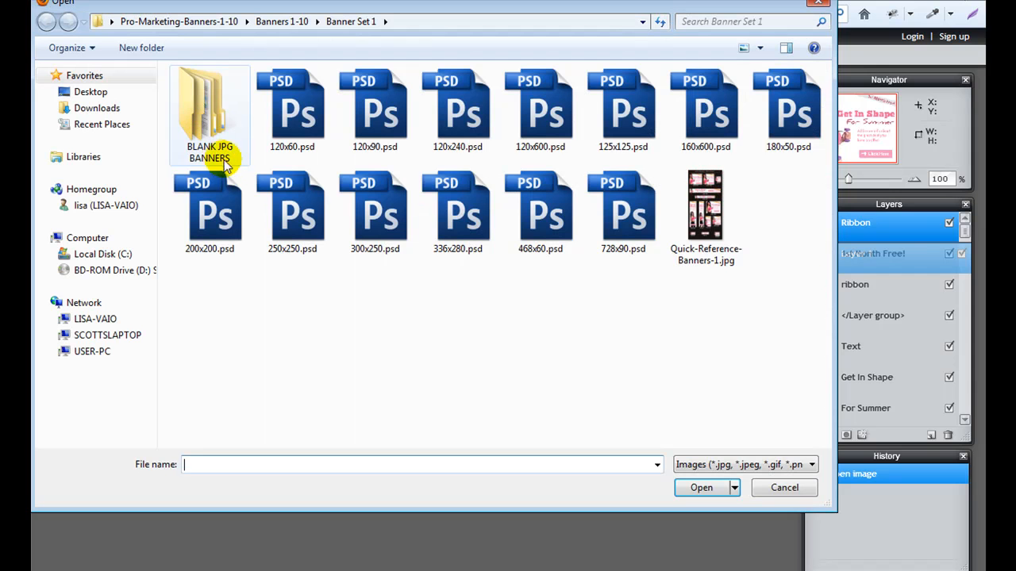
pyautogui.click(211, 127)
pyautogui.doubleClick(208, 120)
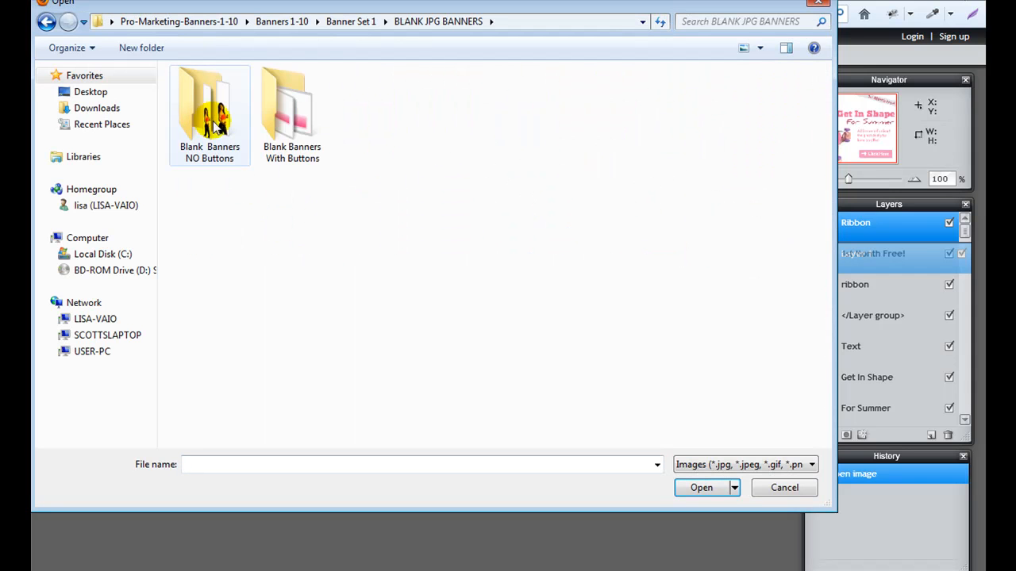
pyautogui.doubleClick(290, 166)
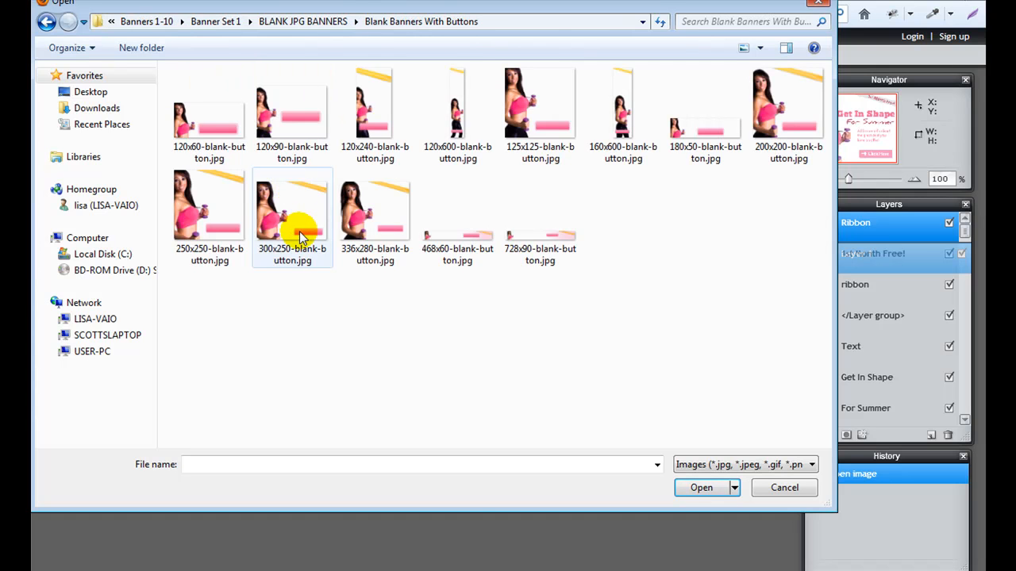
pyautogui.doubleClick(300, 234)
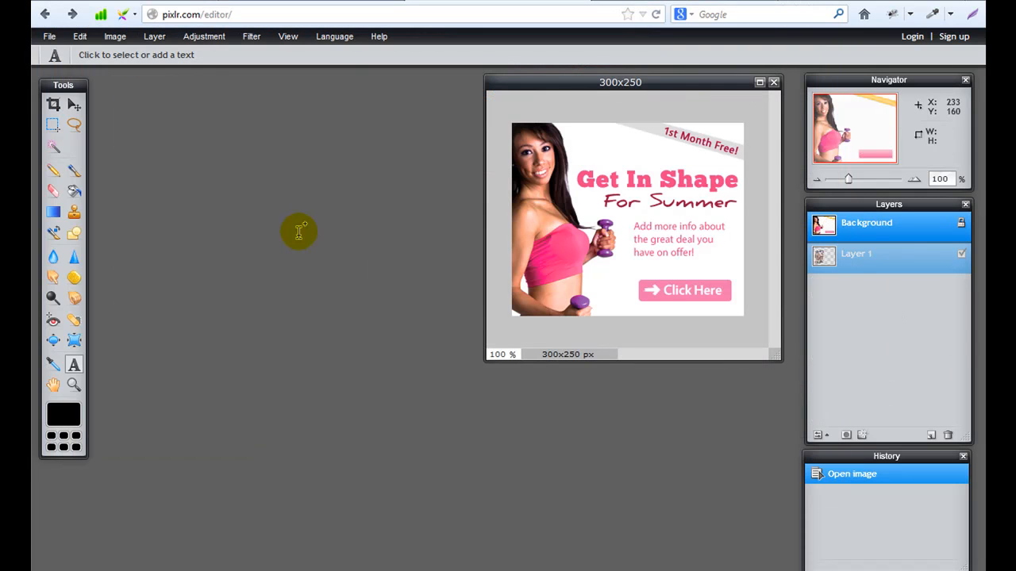
# Enlarge the blank banner's image window and line it up beside the 300x250 sample banner.
pyautogui.moveTo(358, 311); pyautogui.dragTo(446, 370)
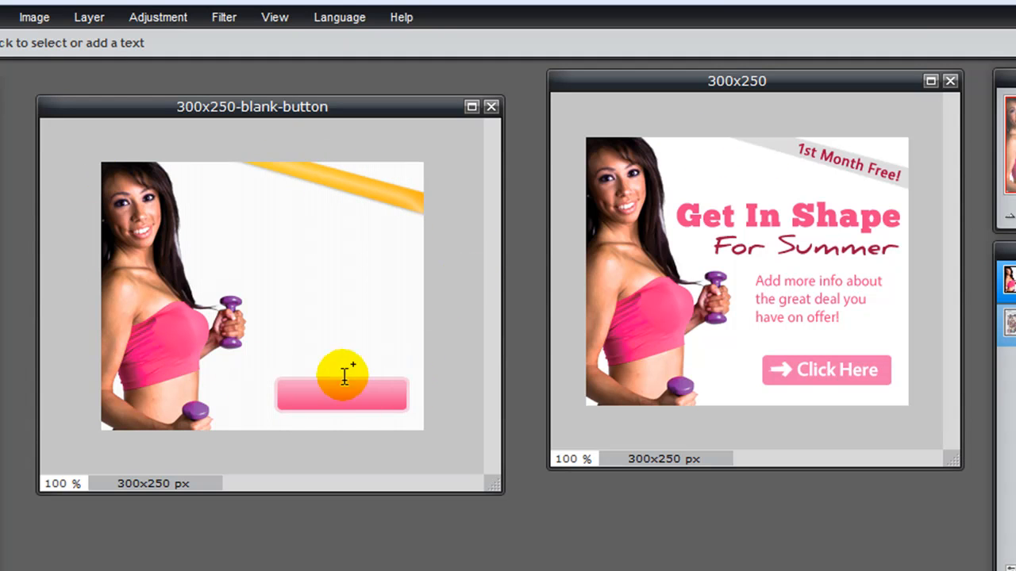
pyautogui.click(0, 113)
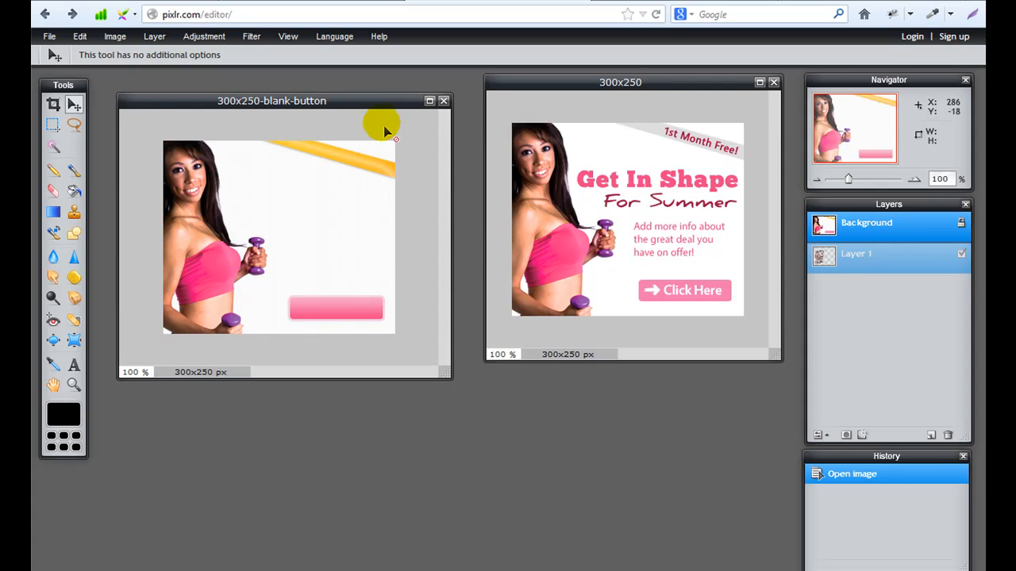
pyautogui.moveTo(377, 104); pyautogui.dragTo(385, 86)
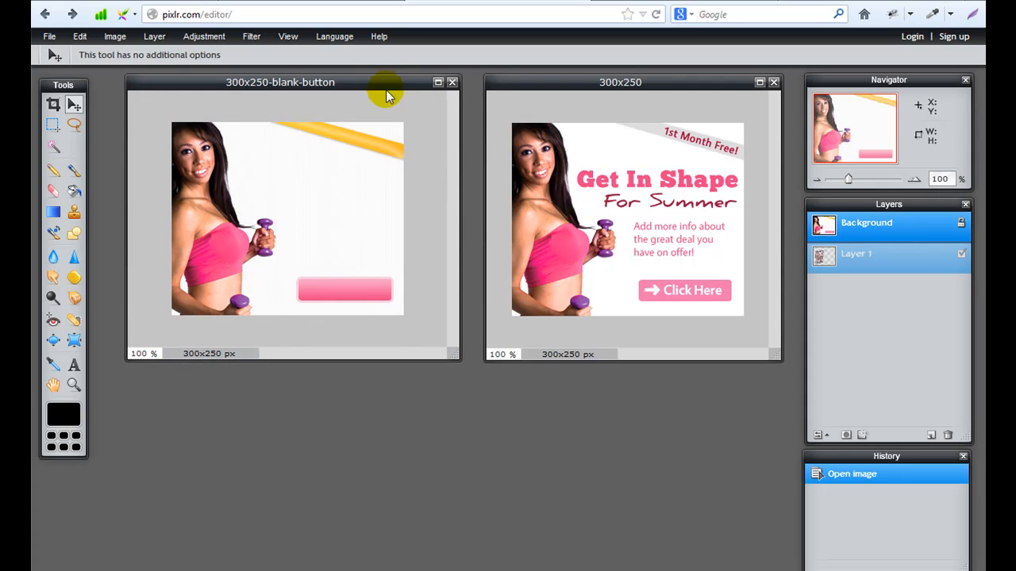
# Add the text "Get In Shape" to the blank banner beside the woman's shoulder.
pyautogui.press('t')
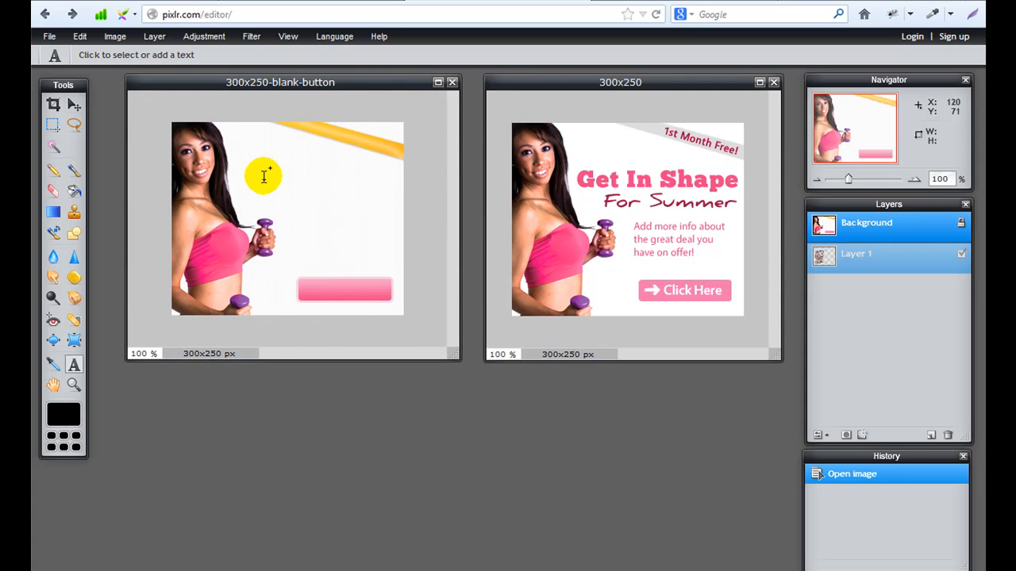
pyautogui.click(264, 185)
pyautogui.write('Get In Shape')
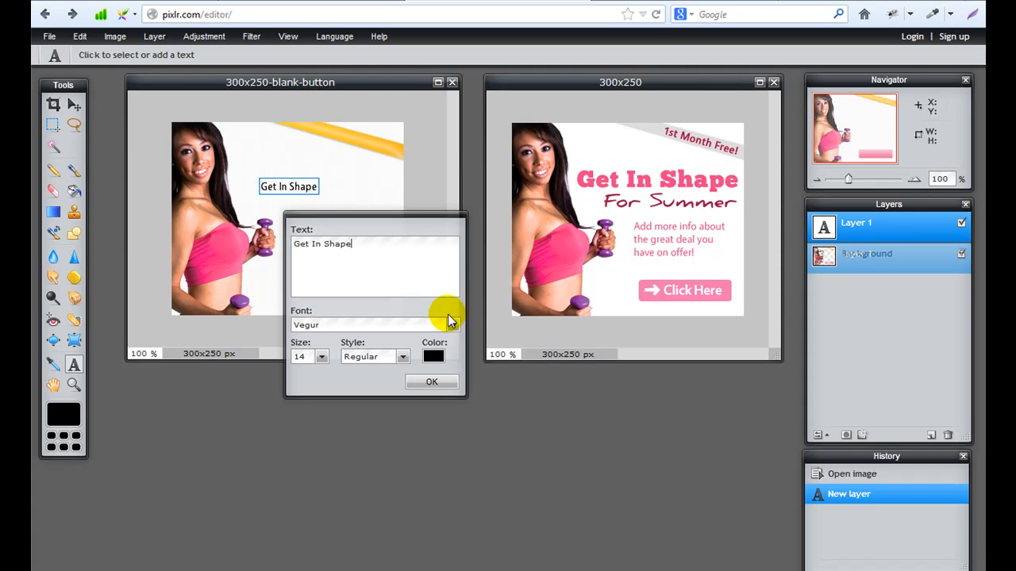
# Set the "Get In Shape" text to the ChunkFive Roman font at size 33.
pyautogui.click(453, 325)
pyautogui.moveTo(454, 446); pyautogui.dragTo(464, 380)
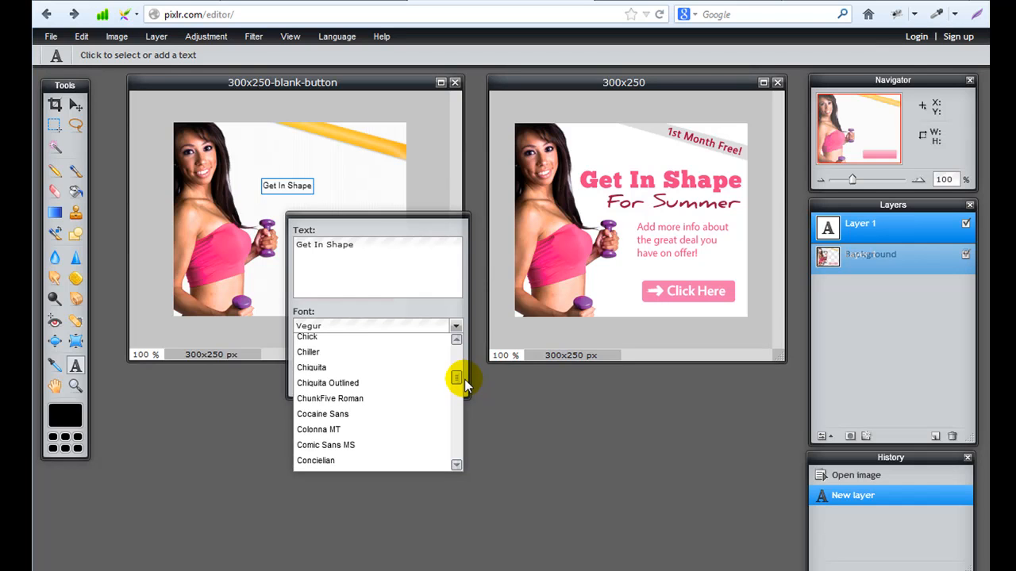
pyautogui.moveTo(464, 380); pyautogui.dragTo(465, 380)
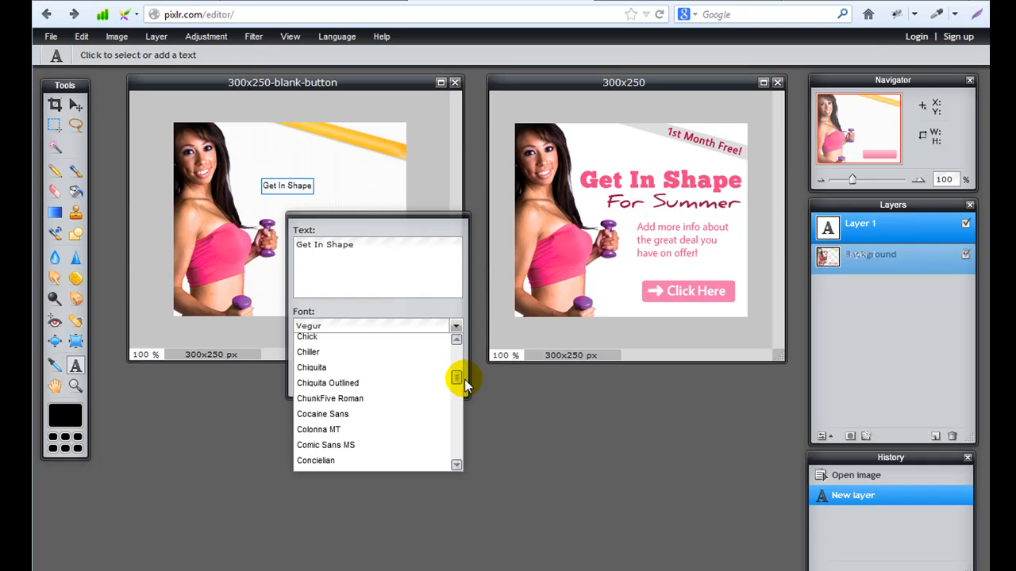
pyautogui.click(365, 399)
pyautogui.click(325, 358)
pyautogui.moveTo(259, 374); pyautogui.dragTo(267, 374)
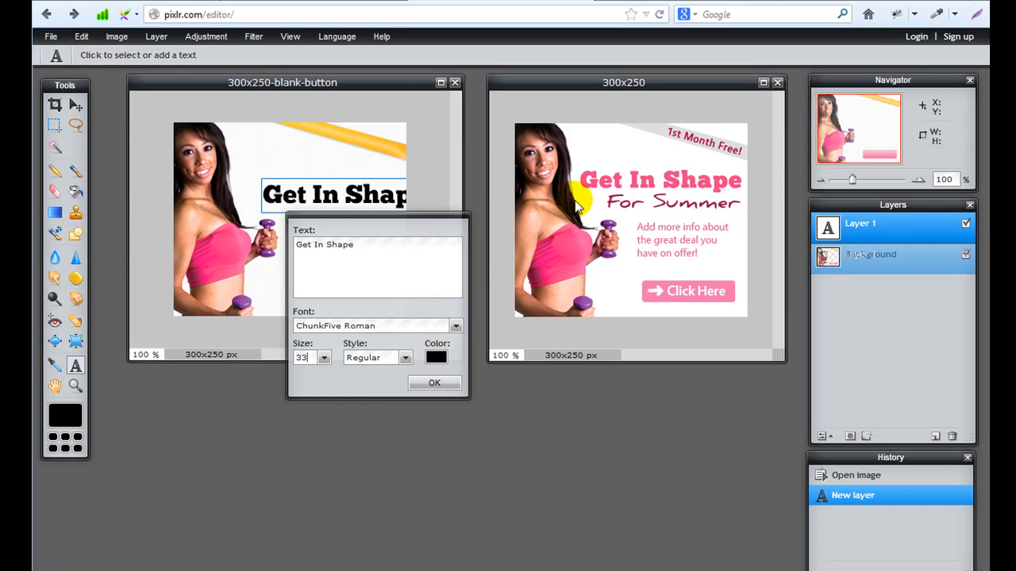
# Colour the "Get In Shape" text pink ed4284 by sampling the same headline in the 300x250 sample banner.
pyautogui.click(437, 359)
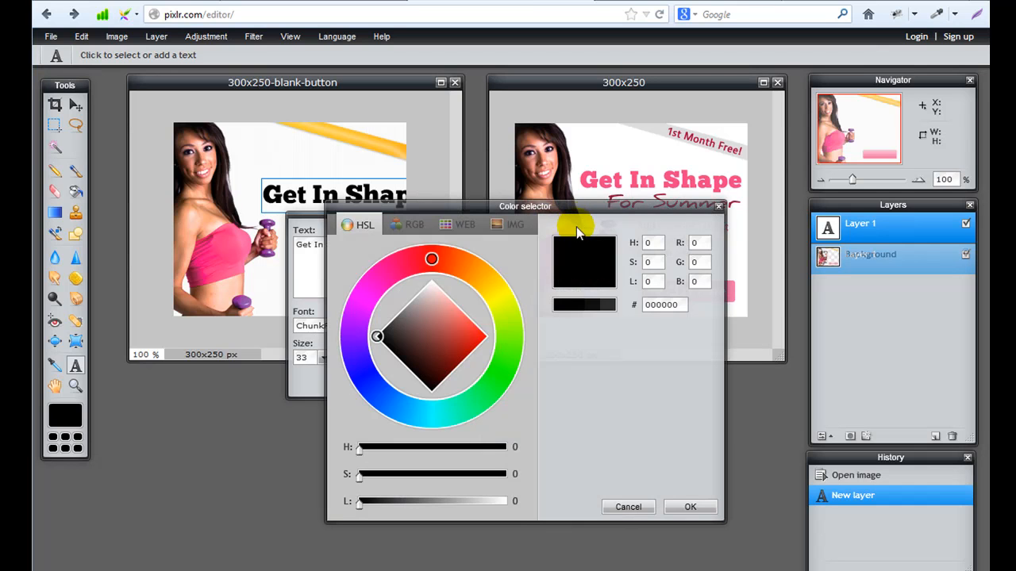
pyautogui.moveTo(585, 203); pyautogui.dragTo(594, 288)
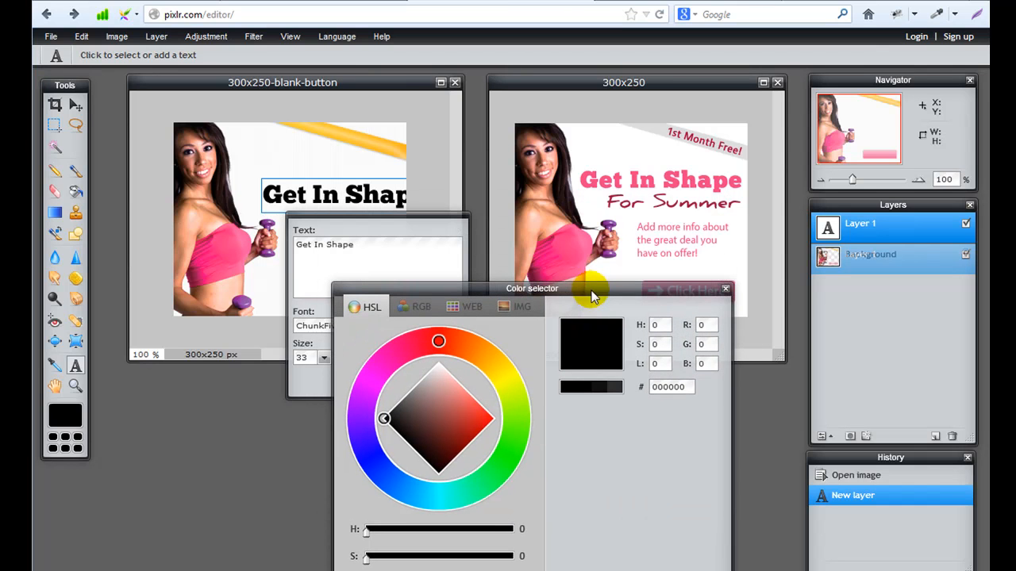
pyautogui.click(587, 171)
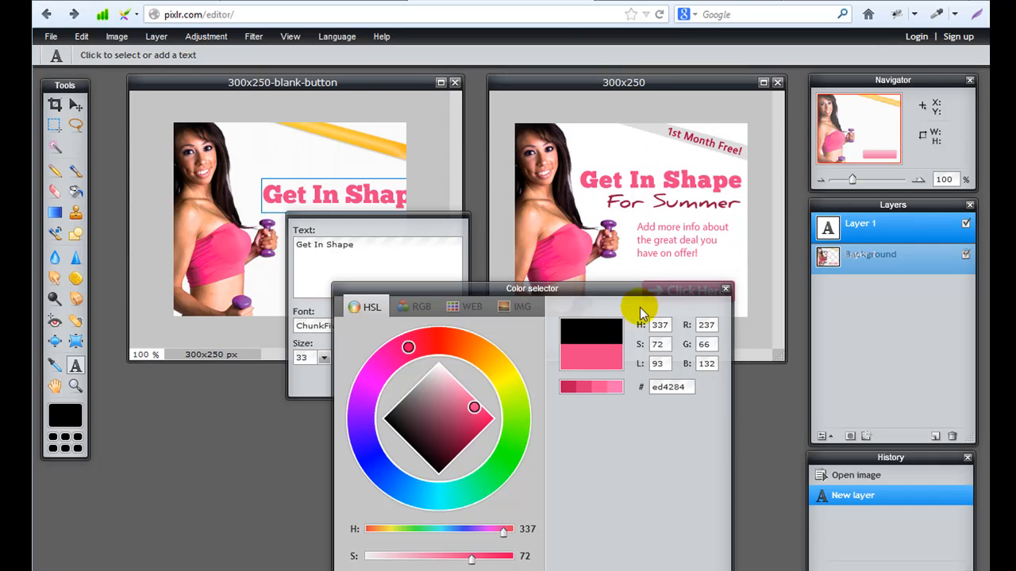
pyautogui.moveTo(657, 295); pyautogui.dragTo(608, 224)
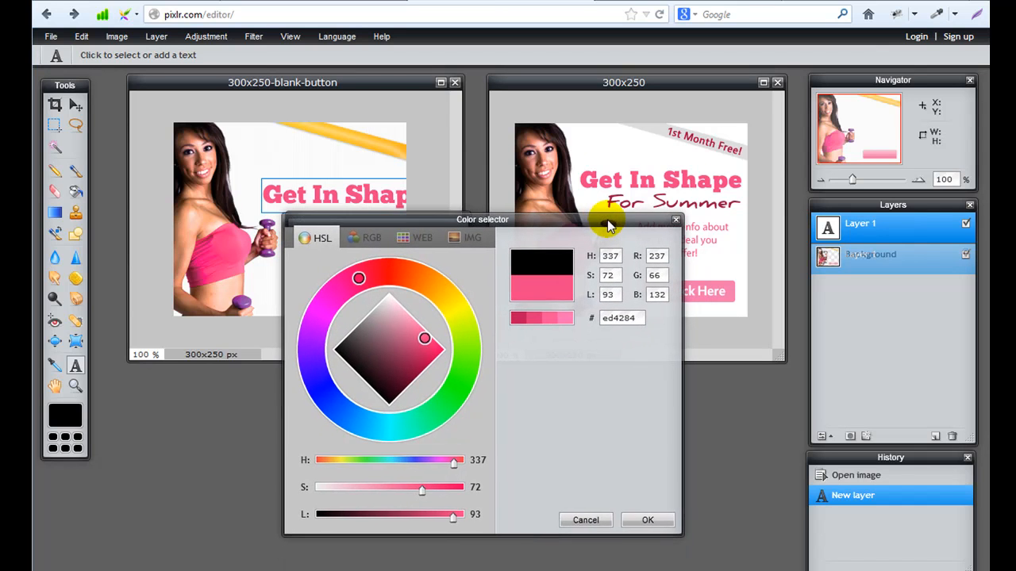
pyautogui.click(646, 518)
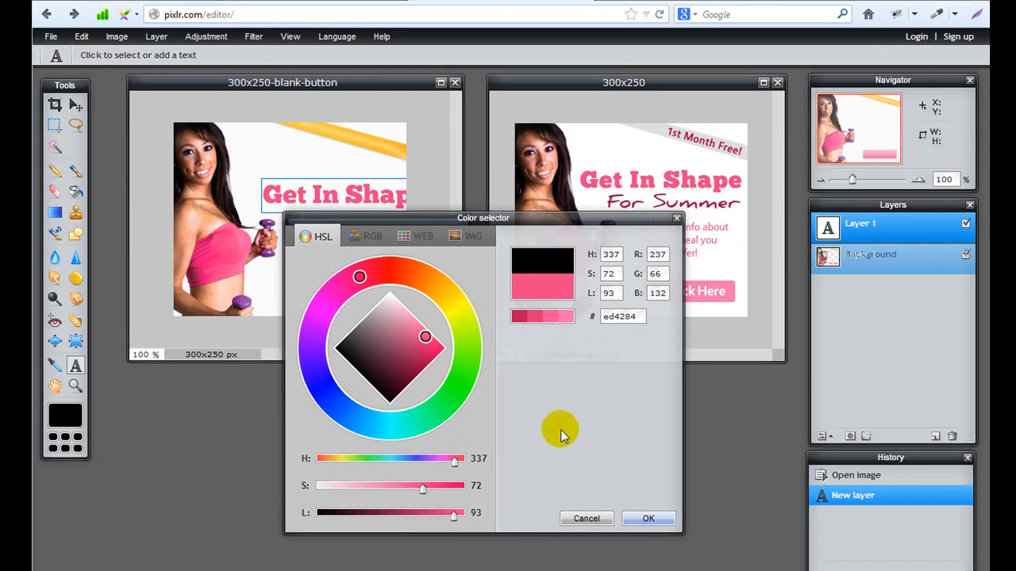
# Accept the "Get In Shape" text and move it fully inside the blank banner, matching its position in the sample.
pyautogui.click(435, 384)
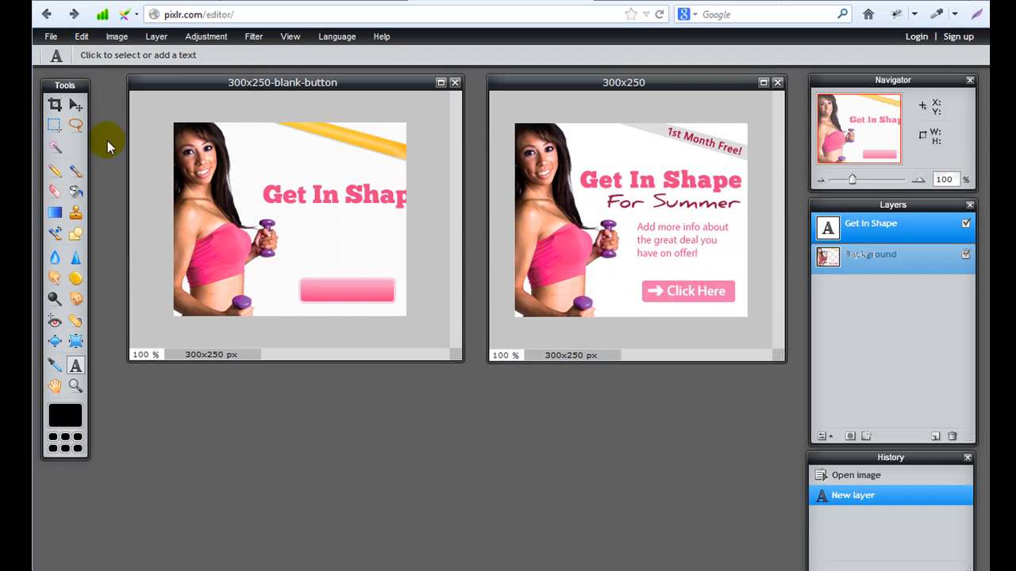
pyautogui.click(76, 105)
pyautogui.moveTo(295, 186); pyautogui.dragTo(321, 190)
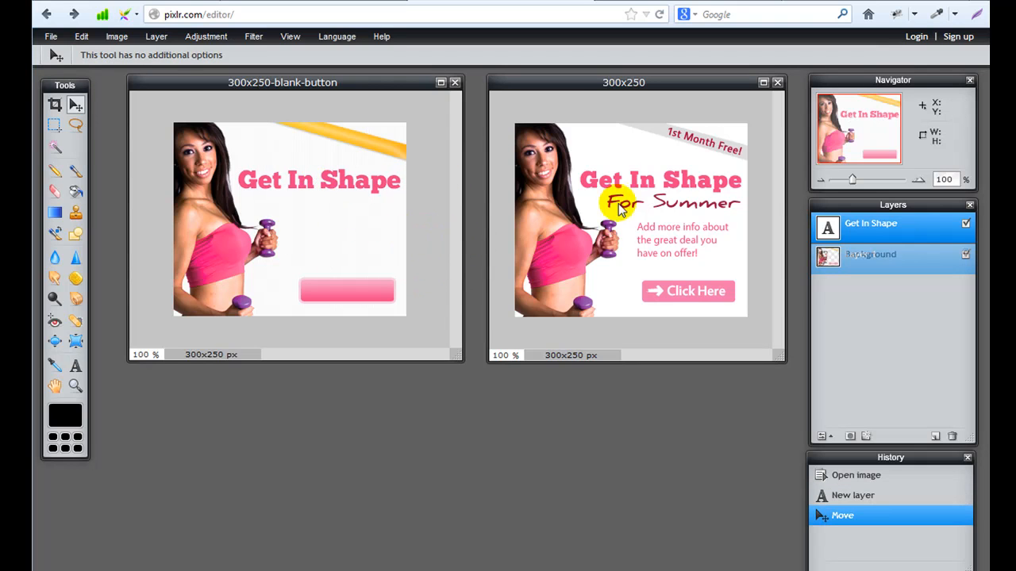
# Add the text "For Summer" just below the "Get In Shape" headline on the blank banner.
pyautogui.press('t')
pyautogui.click(289, 208)
pyautogui.write('For Summer')
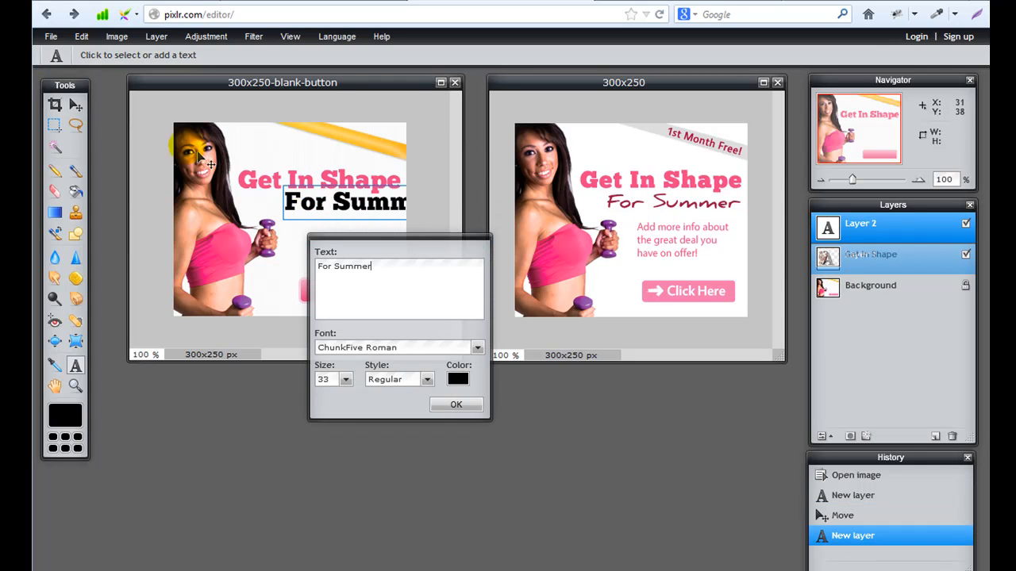
# Set the "For Summer" text to the Daniel font in Bold at size 24.
pyautogui.click(477, 347)
pyautogui.moveTo(478, 406); pyautogui.dragTo(481, 413)
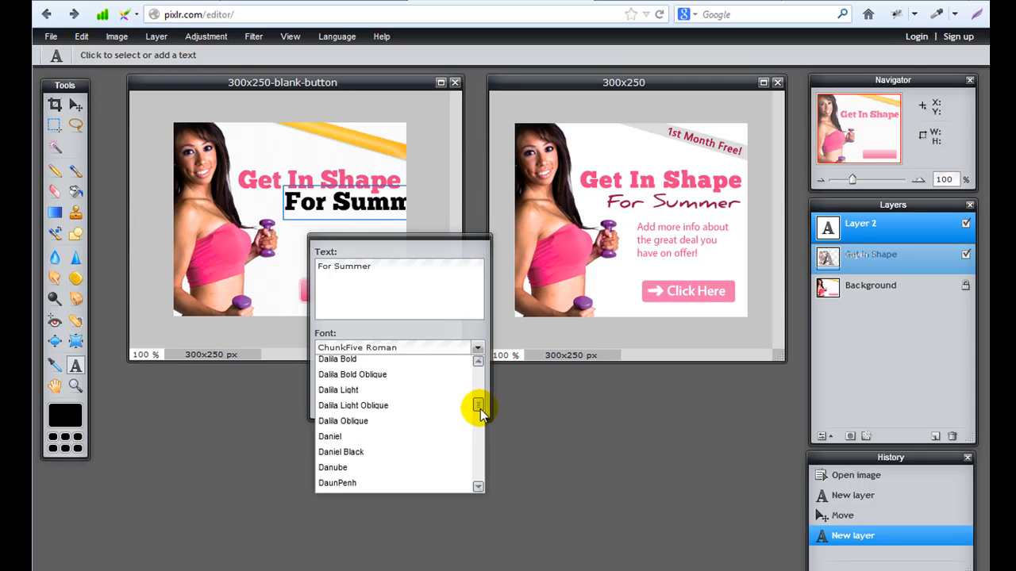
pyautogui.click(386, 436)
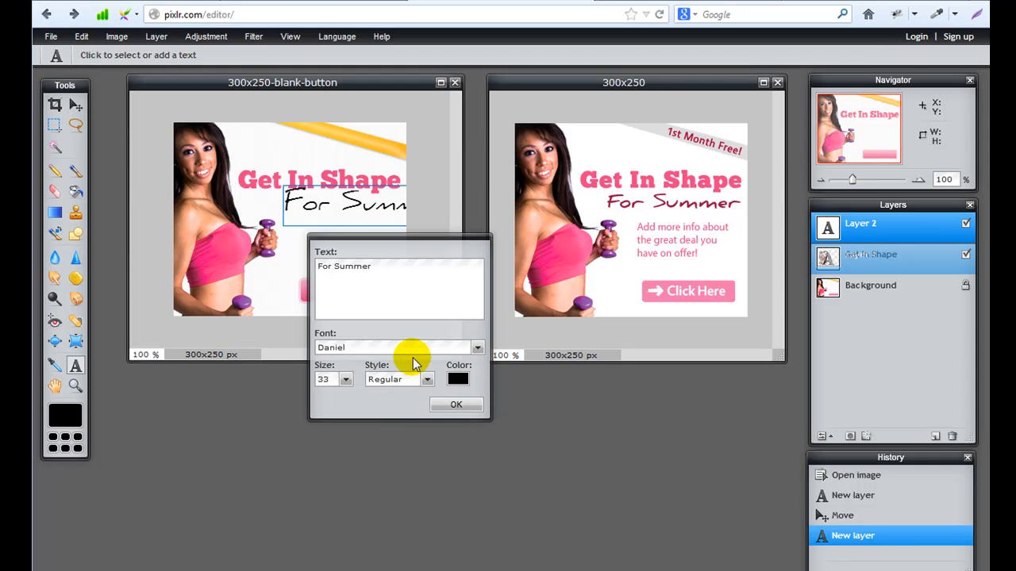
pyautogui.click(401, 381)
pyautogui.click(397, 410)
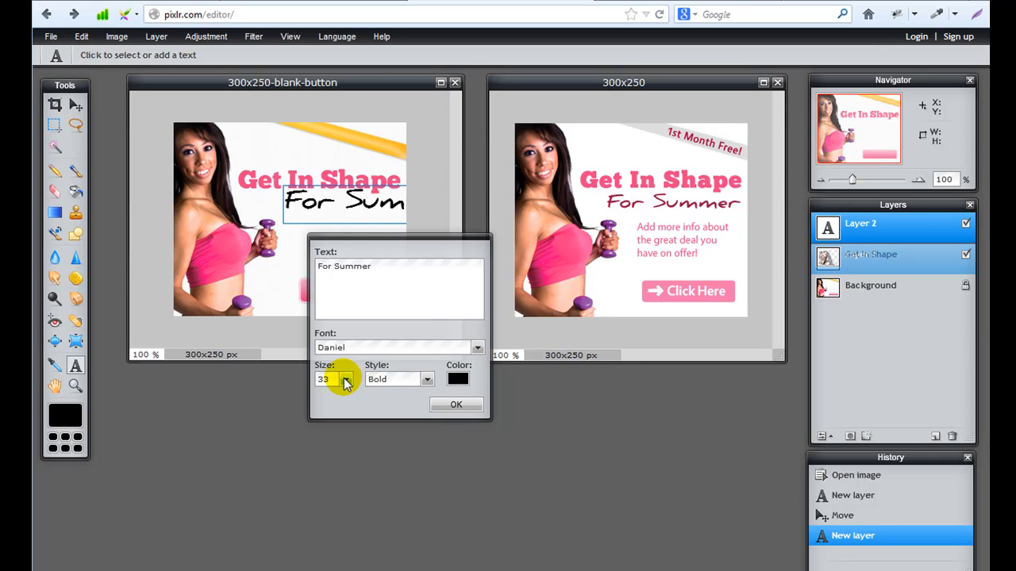
pyautogui.click(346, 380)
pyautogui.write('24')
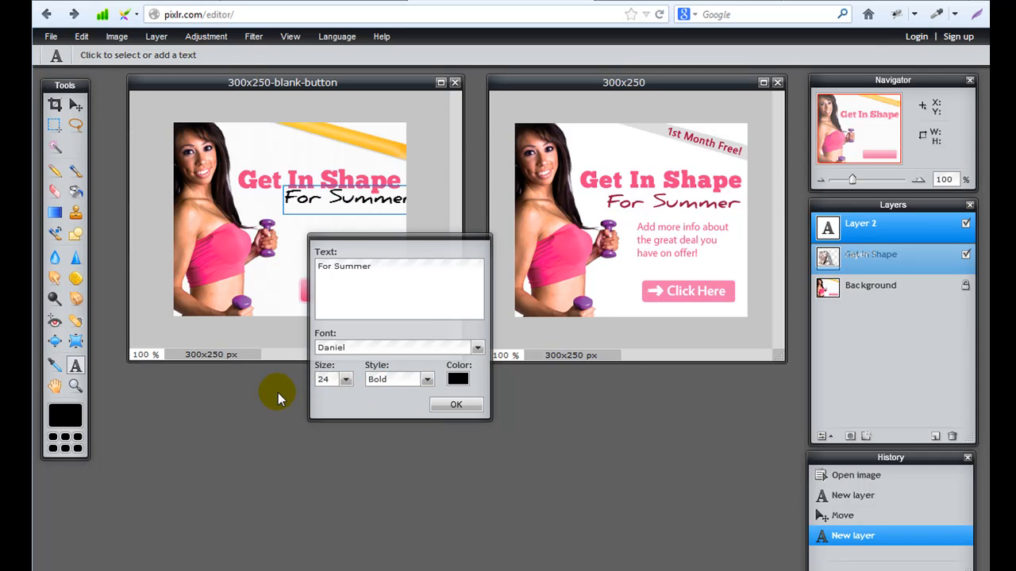
# Colour the "For Summer" text dark red 991244 sampled from the same line in the sample banner, and accept the text.
pyautogui.click(458, 380)
pyautogui.moveTo(516, 180); pyautogui.dragTo(465, 414)
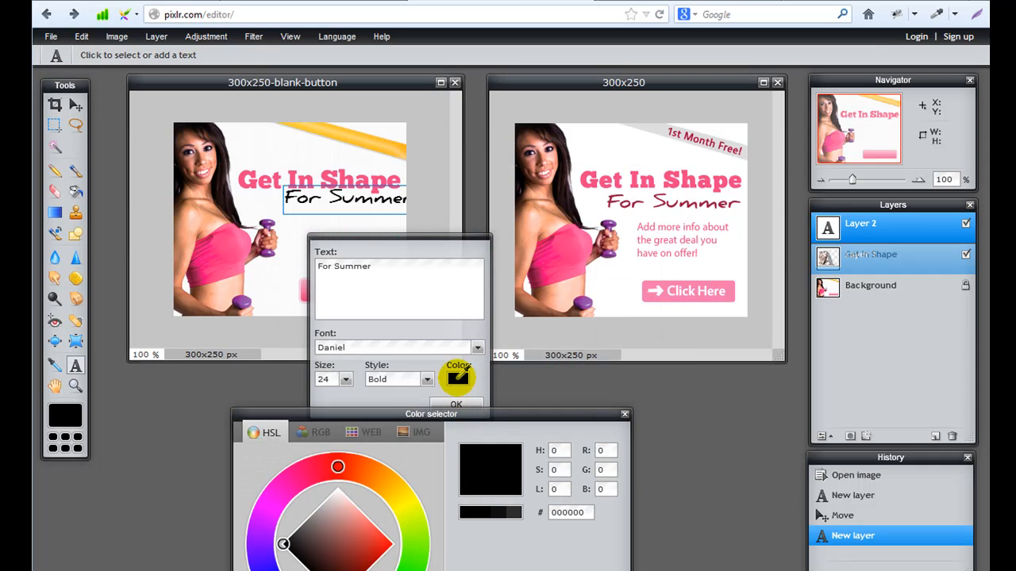
pyautogui.click(613, 197)
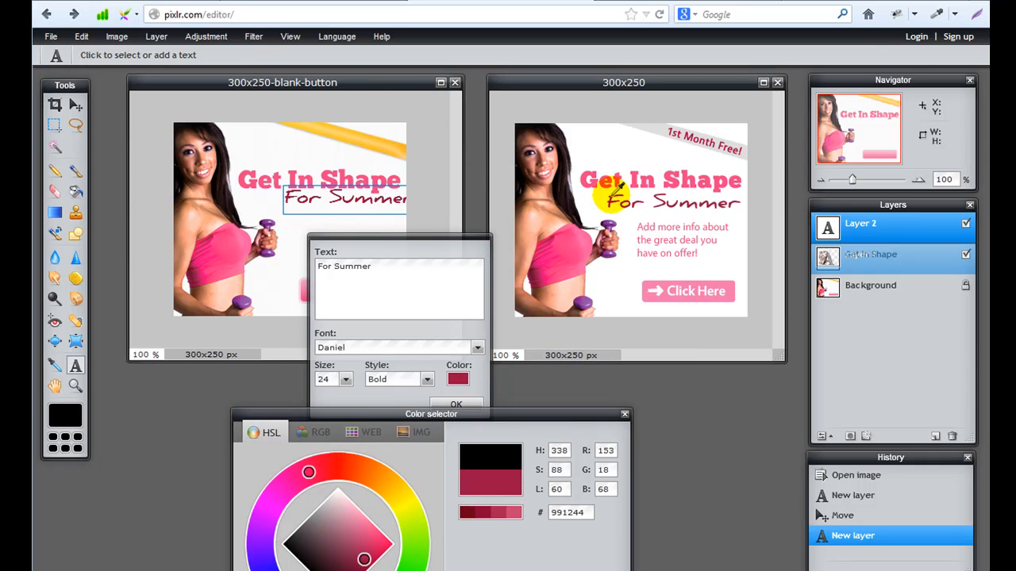
pyautogui.doubleClick(572, 512)
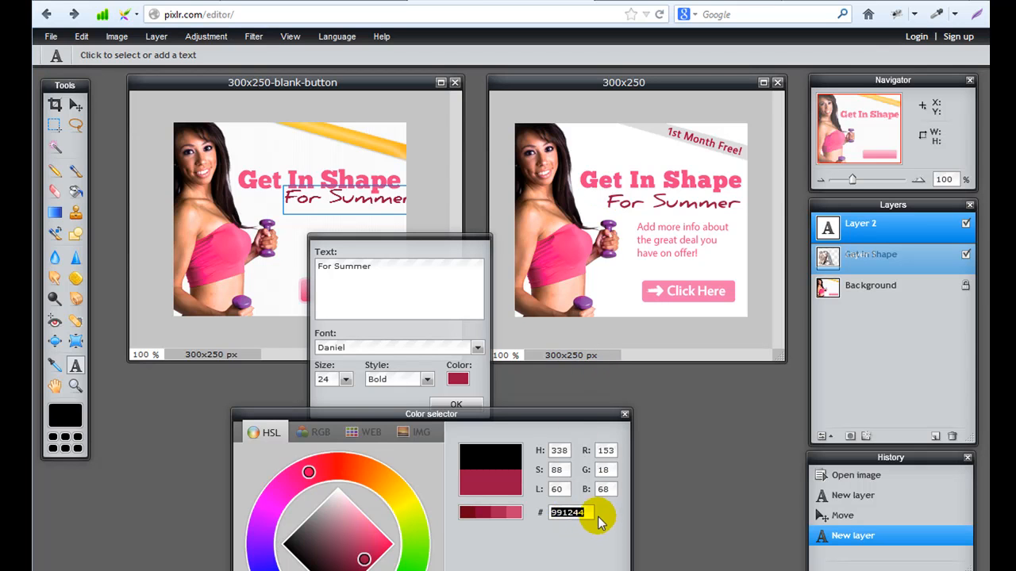
pyautogui.moveTo(556, 414); pyautogui.dragTo(590, 229)
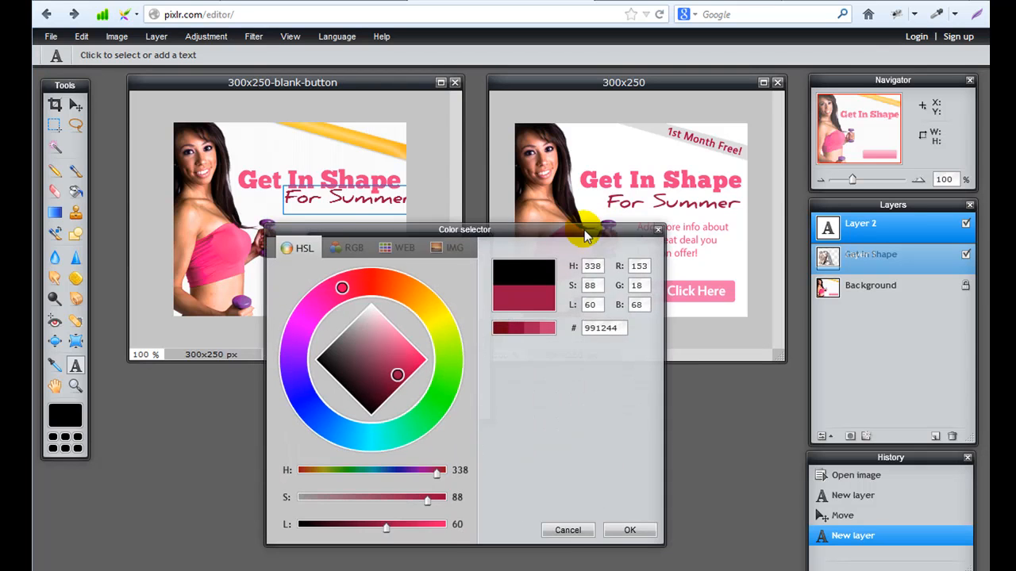
pyautogui.click(629, 531)
pyautogui.click(456, 405)
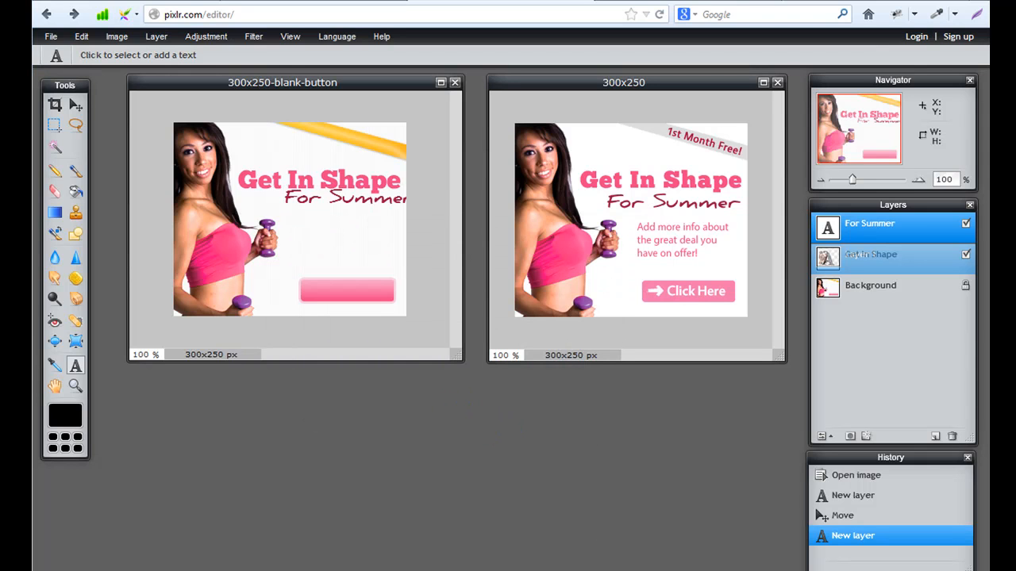
# Note the colour code 991244 in an untitled Notepad document and return to the Pixlr editor.
pyautogui.hotkey('alt', 'Tab')
pyautogui.click(151, 220)
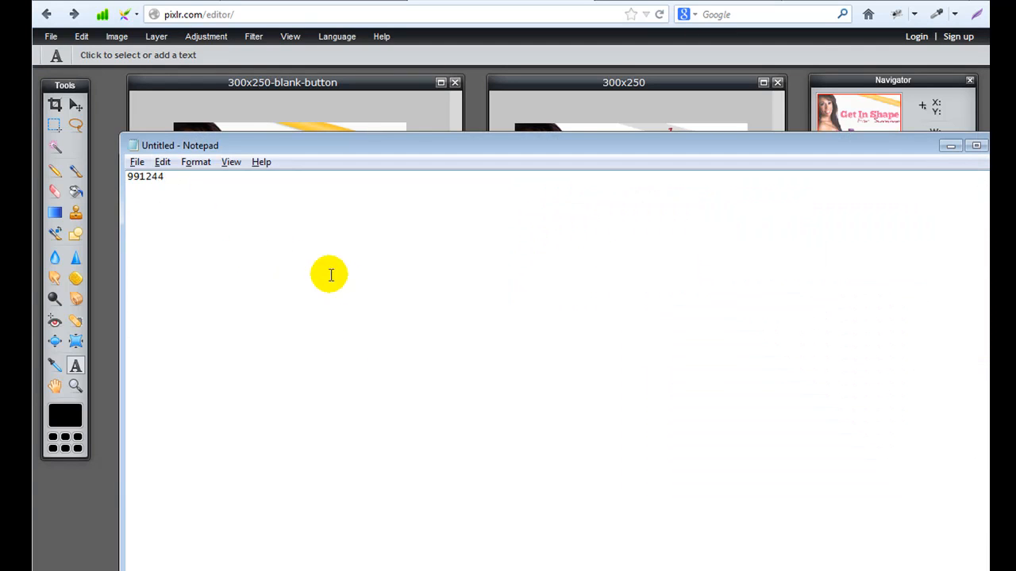
pyautogui.hotkey('alt', 'Tab')
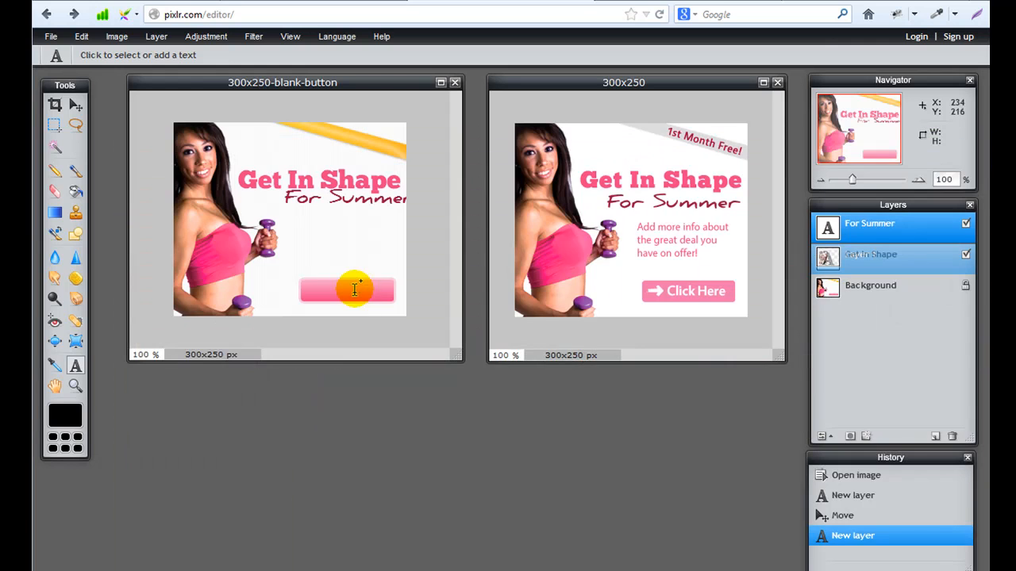
# Move the "For Summer" text fully inside the blank banner, just under the headline as in the sample.
pyautogui.click(75, 105)
pyautogui.moveTo(348, 209); pyautogui.dragTo(335, 216)
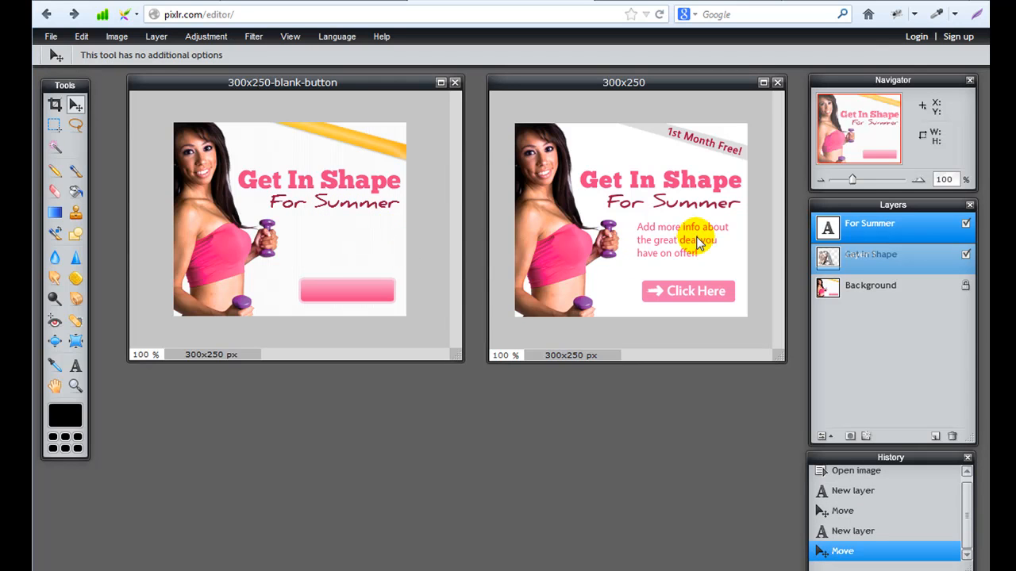
# Add the three-line text "Add more info about / the great deal you / have on offer!" below "For Summer" on the blank banner.
pyautogui.press('t')
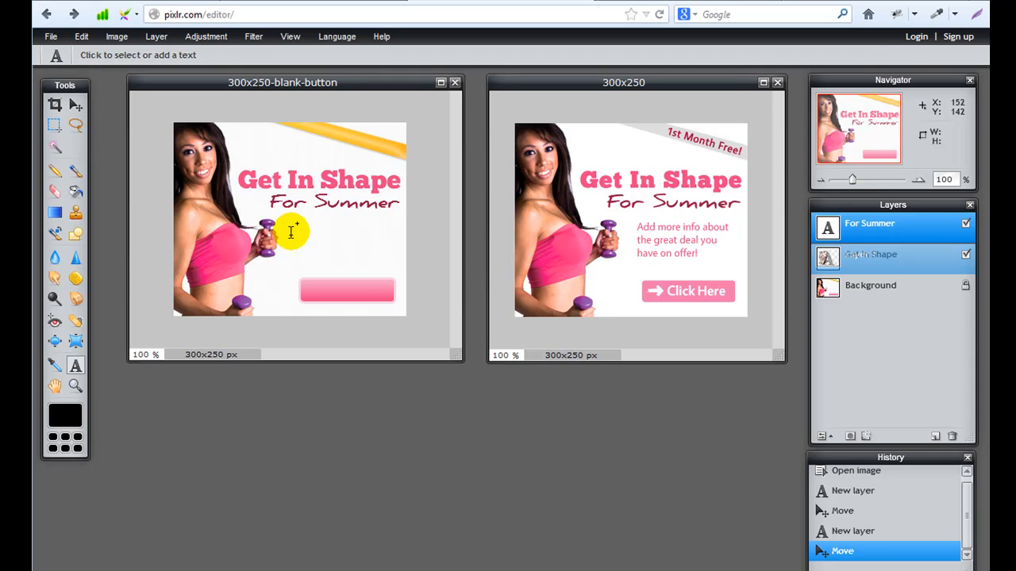
pyautogui.click(296, 229)
pyautogui.write('Add more info a')
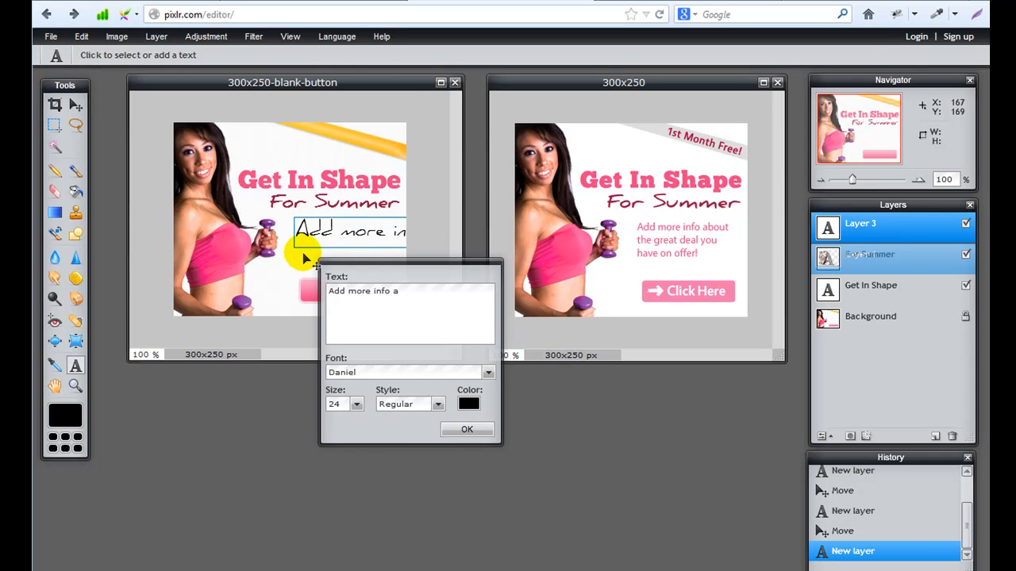
pyautogui.write('bout')
pyautogui.press('Return')
pyautogui.write('the great deal you')
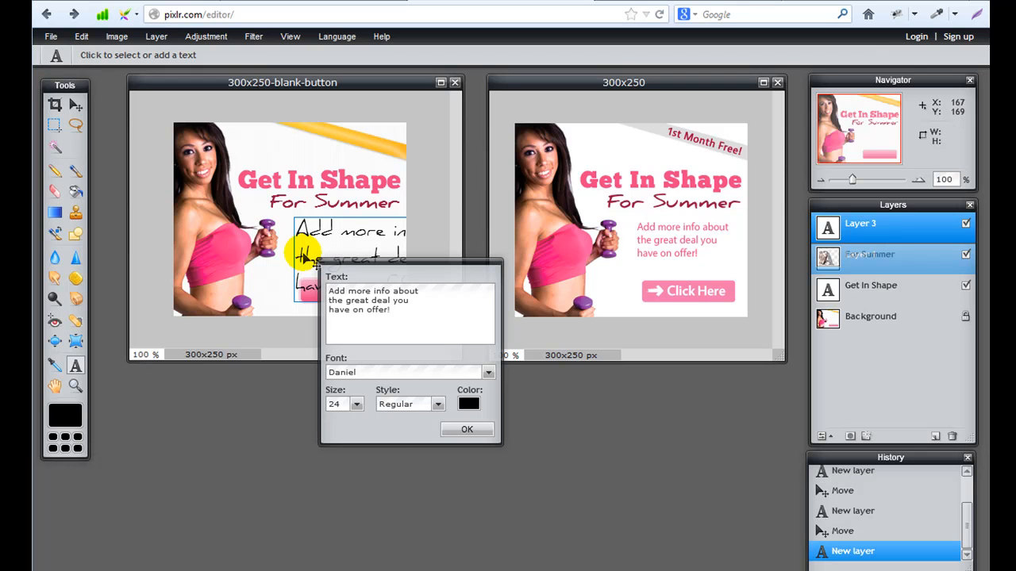
# Set the three-line offer text to the Vegur font at size 15.
pyautogui.click(488, 373)
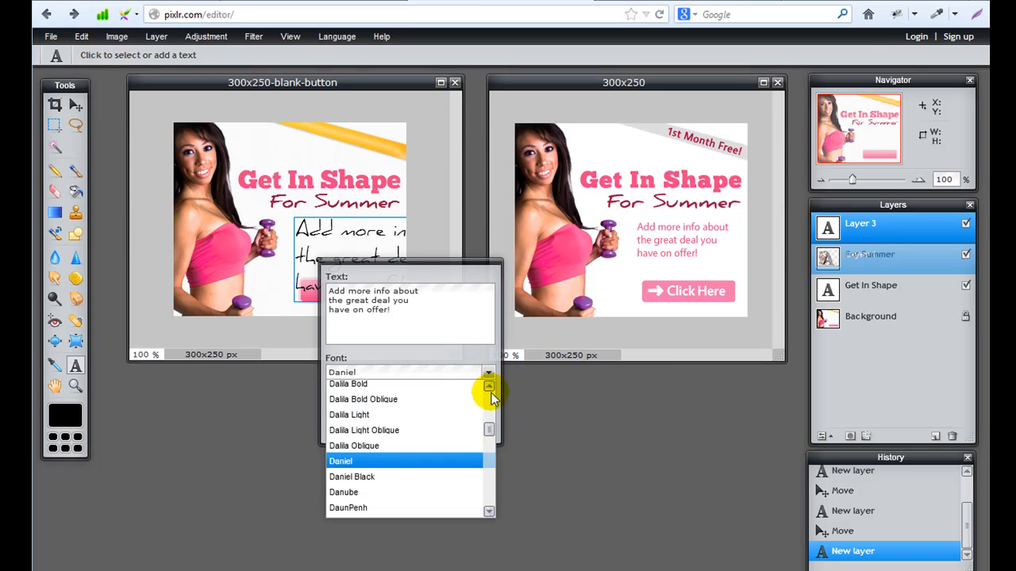
pyautogui.scroll(-10, 485, 432)
pyautogui.scroll(-15, 487, 458)
pyautogui.moveTo(491, 488); pyautogui.dragTo(493, 494)
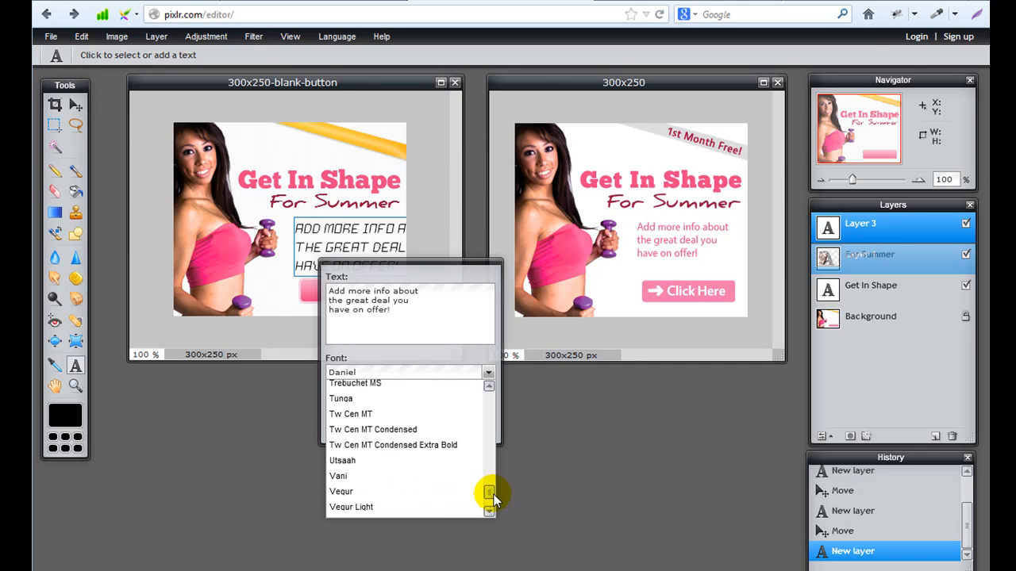
pyautogui.click(430, 497)
pyautogui.moveTo(343, 406); pyautogui.dragTo(323, 417)
pyautogui.write('14')
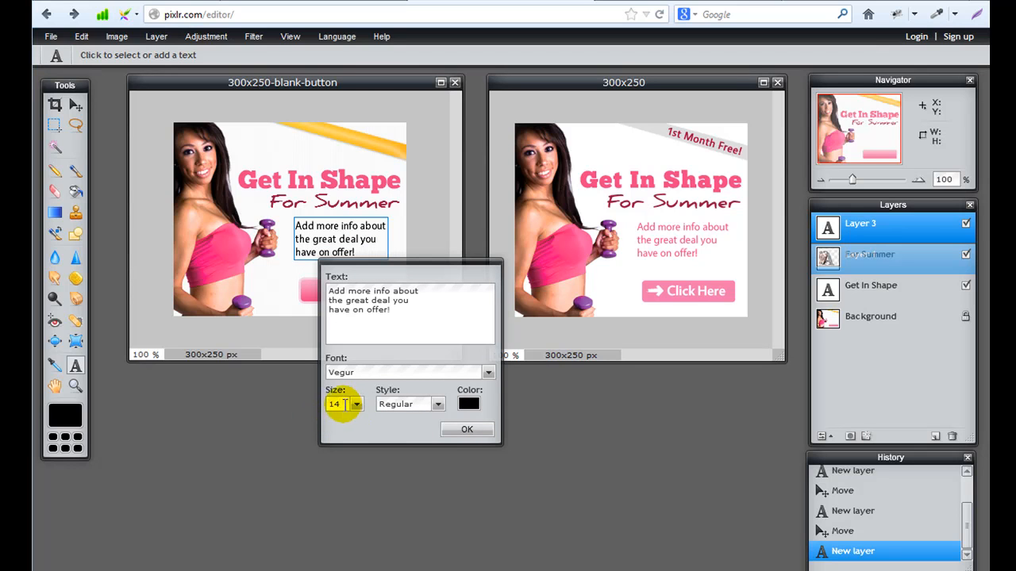
pyautogui.press('BackSpace')
pyautogui.write('5')
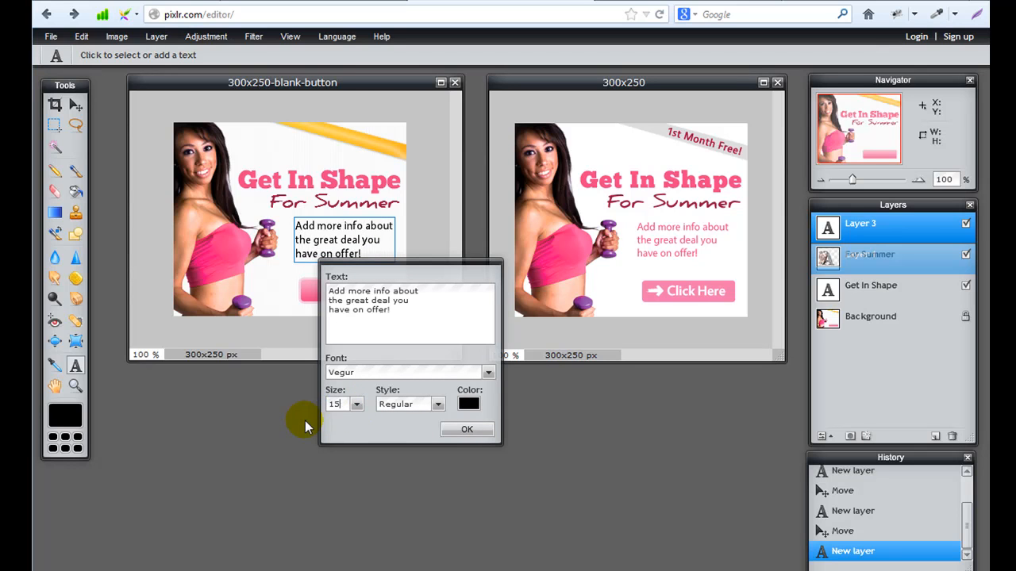
# Accept the offer text and move it slightly down, between "For Summer" and the pink button.
pyautogui.click(467, 430)
pyautogui.click(75, 105)
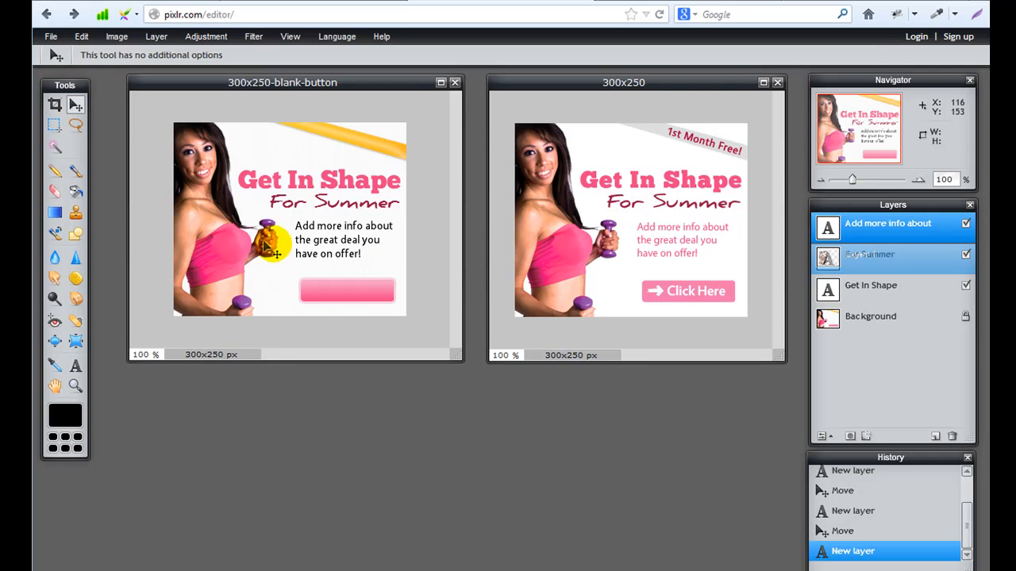
pyautogui.moveTo(350, 246); pyautogui.dragTo(350, 249)
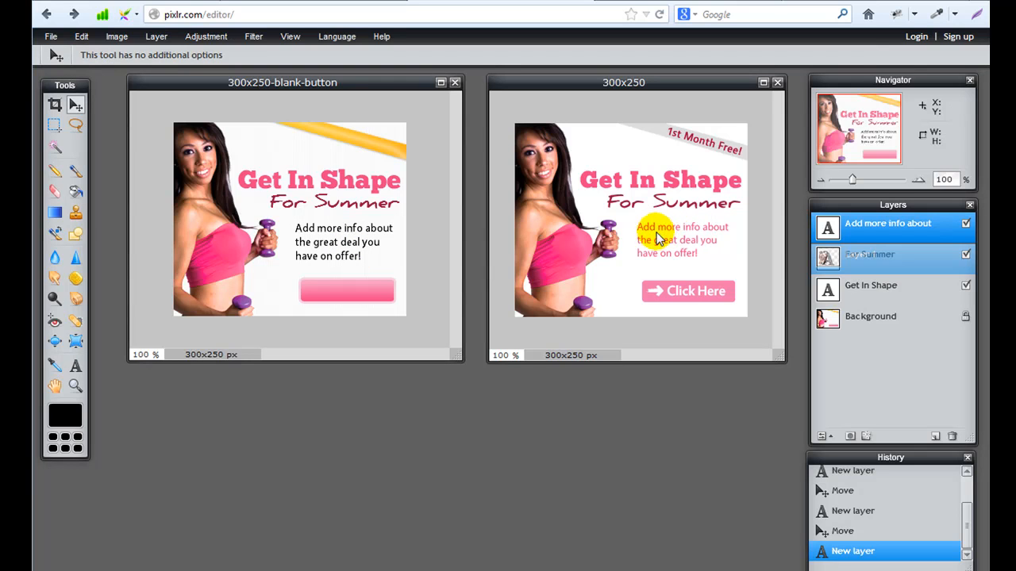
# Colour the offer text pink ed518d sampled from the button on the blank banner, and accept the change.
pyautogui.click(76, 365)
pyautogui.click(346, 248)
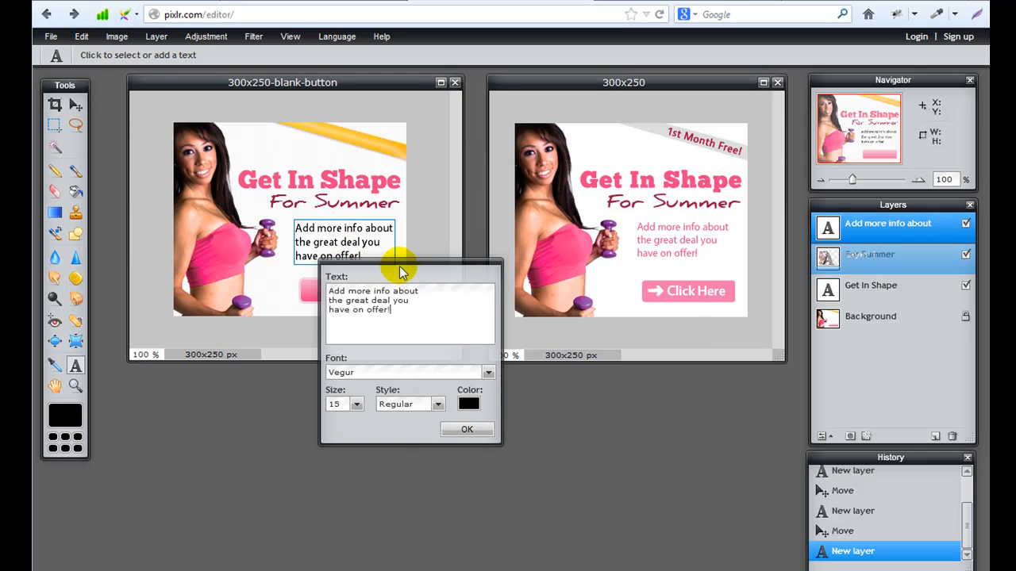
pyautogui.moveTo(406, 266); pyautogui.dragTo(595, 279)
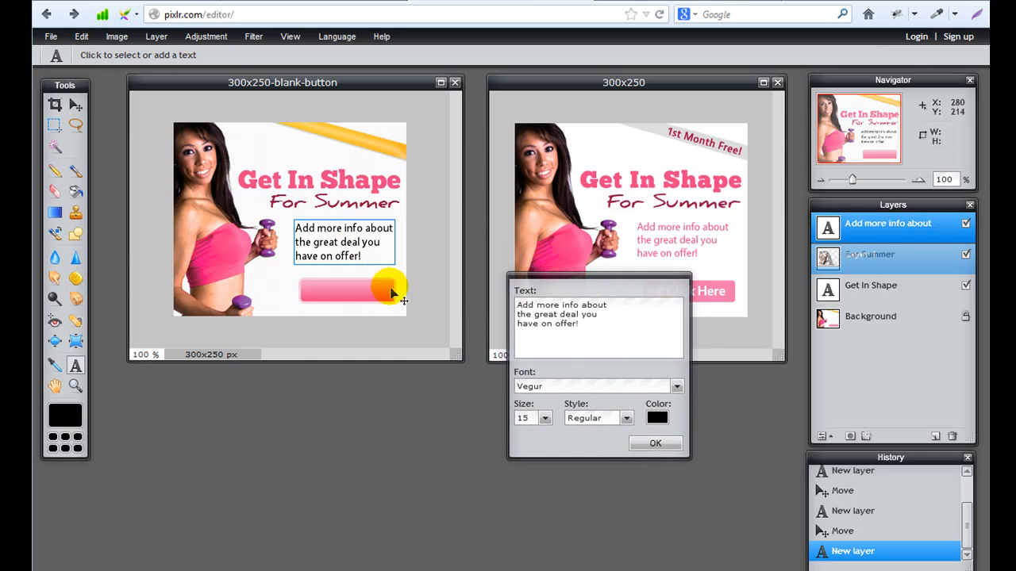
pyautogui.click(658, 418)
pyautogui.moveTo(498, 196); pyautogui.dragTo(380, 342)
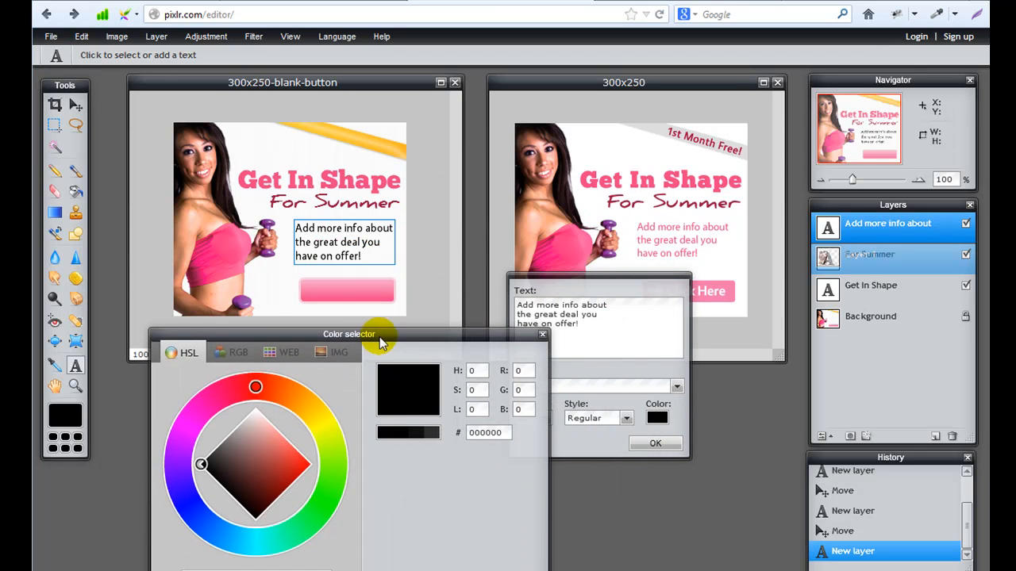
pyautogui.click(355, 290)
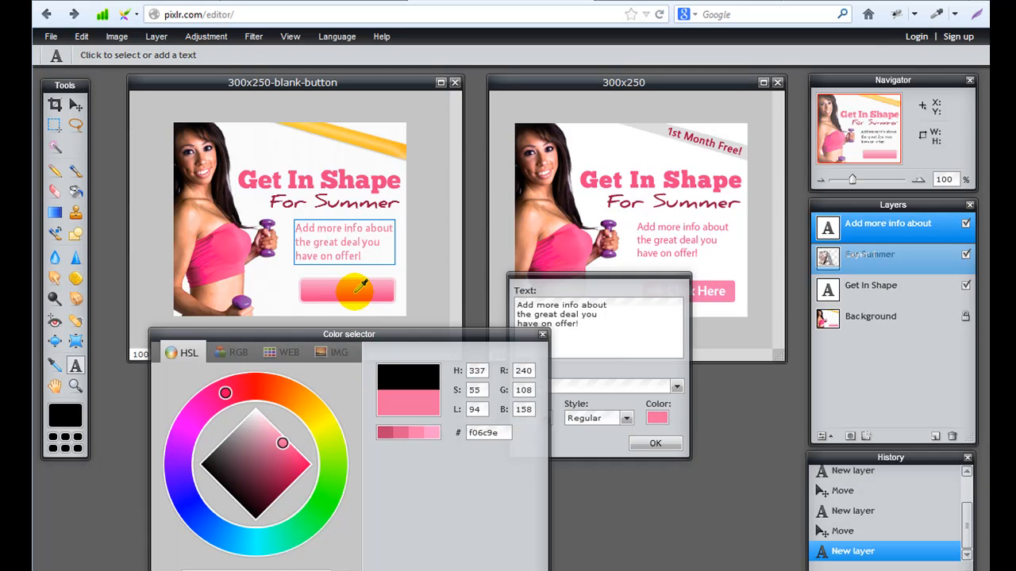
pyautogui.click(360, 292)
pyautogui.click(370, 292)
pyautogui.moveTo(476, 334); pyautogui.dragTo(485, 139)
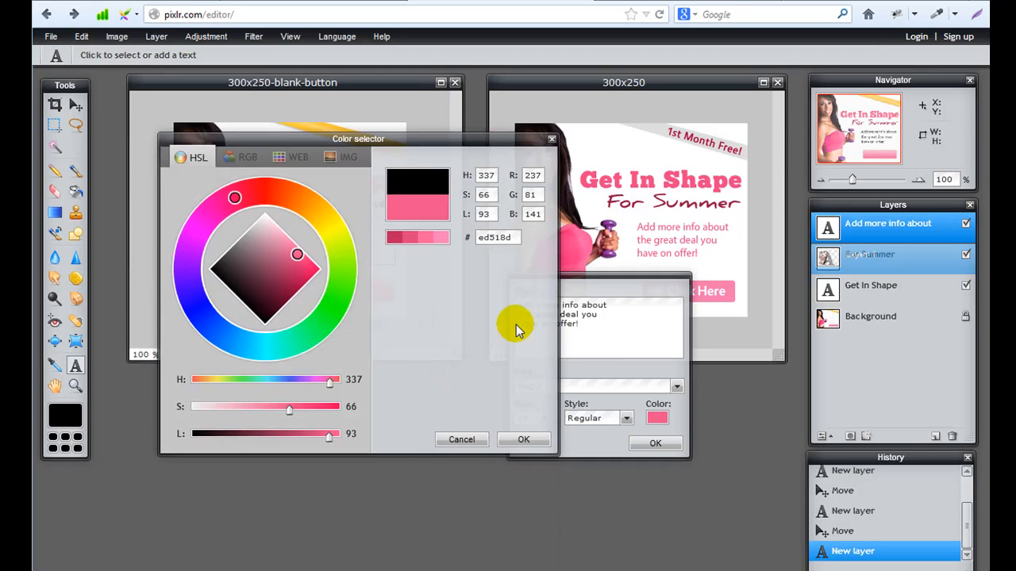
pyautogui.click(520, 439)
pyautogui.click(654, 442)
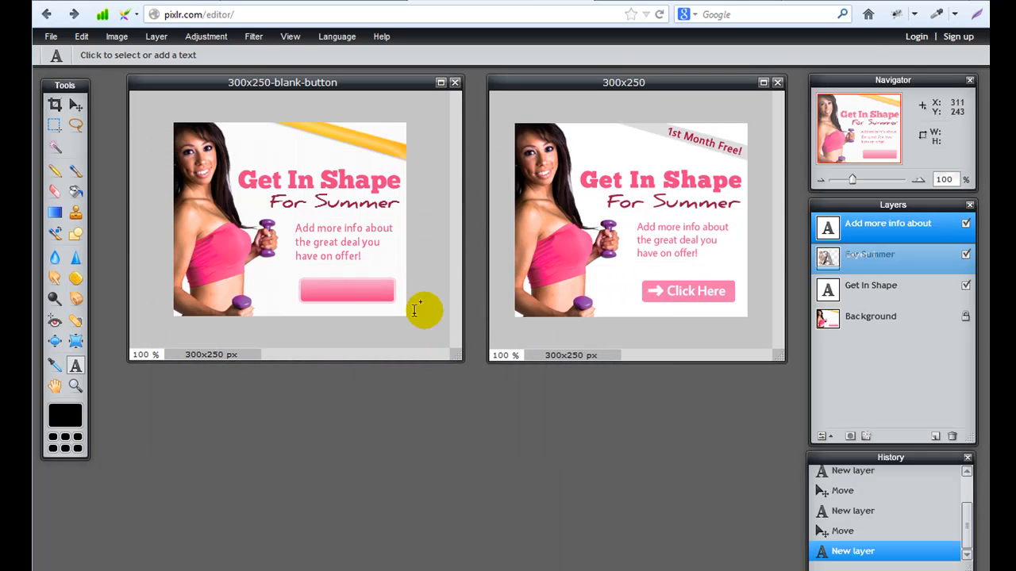
# Add the text "Click Here!" on the pink button of the blank banner.
pyautogui.click(75, 112)
pyautogui.press('t')
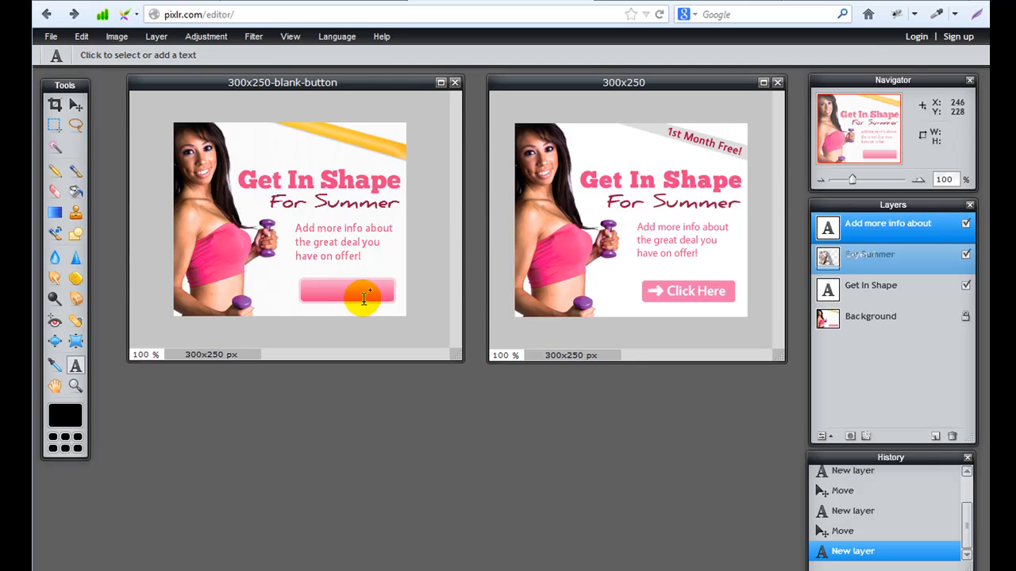
pyautogui.click(318, 292)
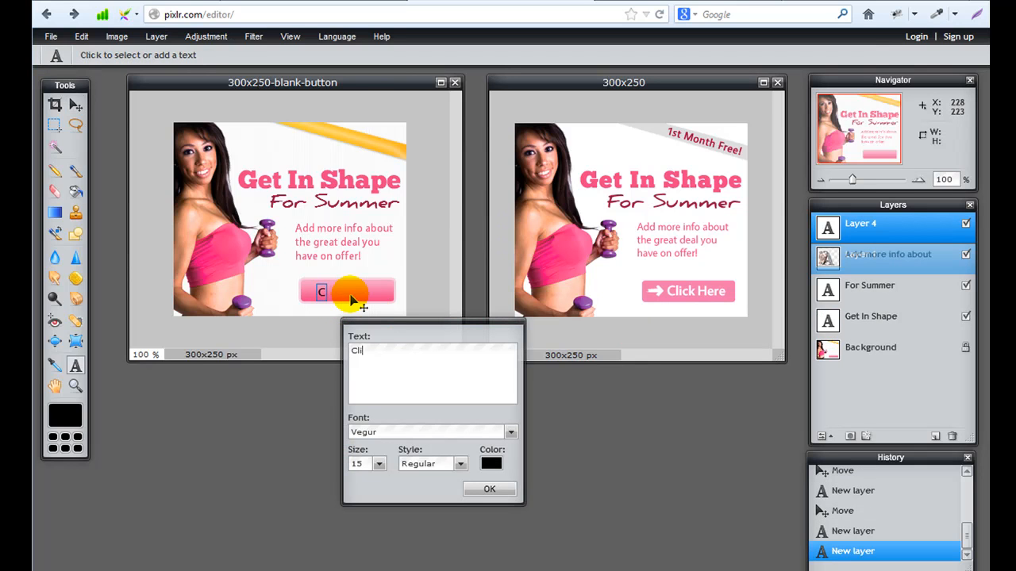
pyautogui.write('Click Here!')
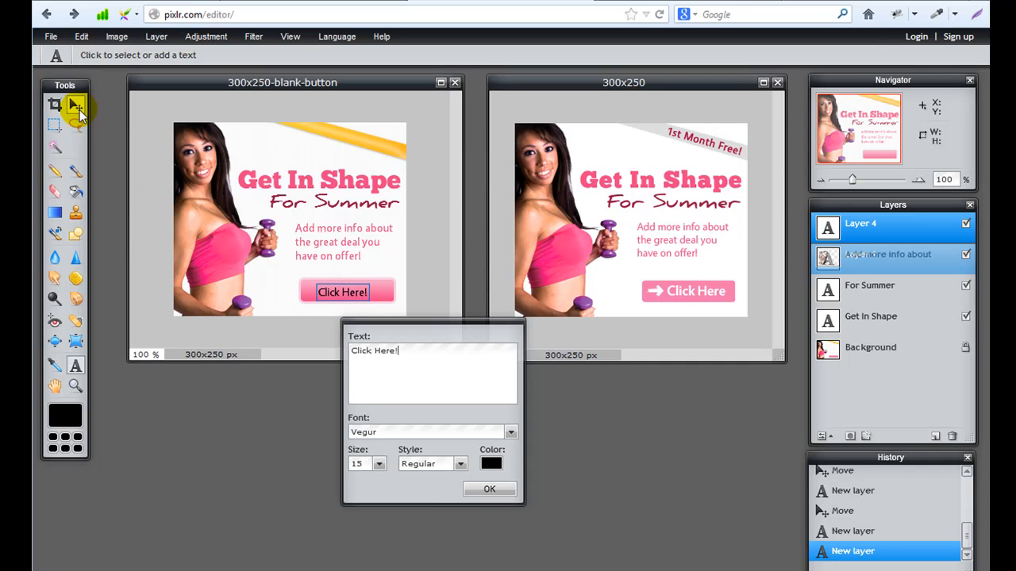
# Set the "Click Here!" text to Bold at size 22.
pyautogui.click(461, 463)
pyautogui.click(428, 494)
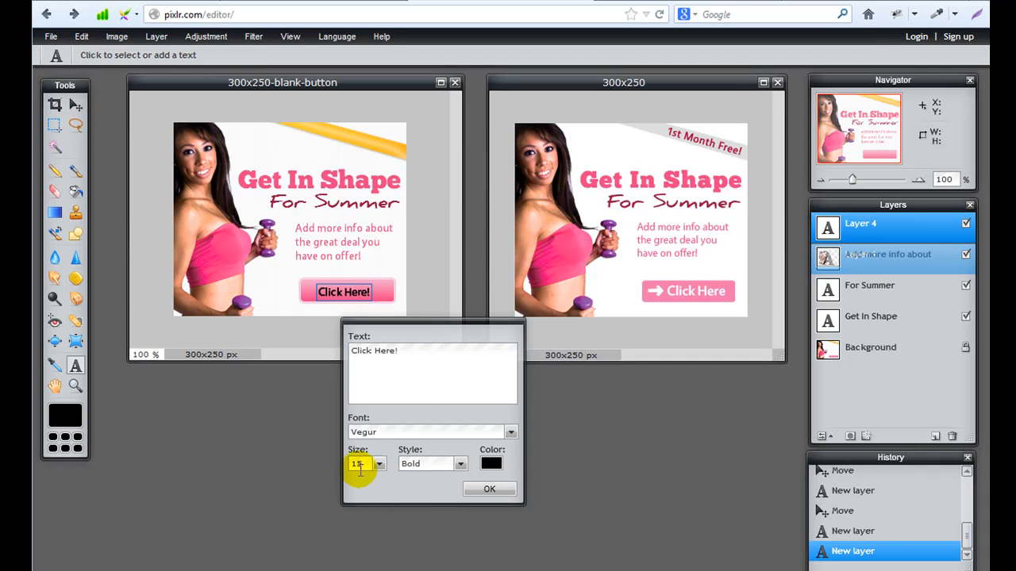
pyautogui.click(365, 468)
pyautogui.write('20')
pyautogui.press('BackSpace')
pyautogui.write('2')
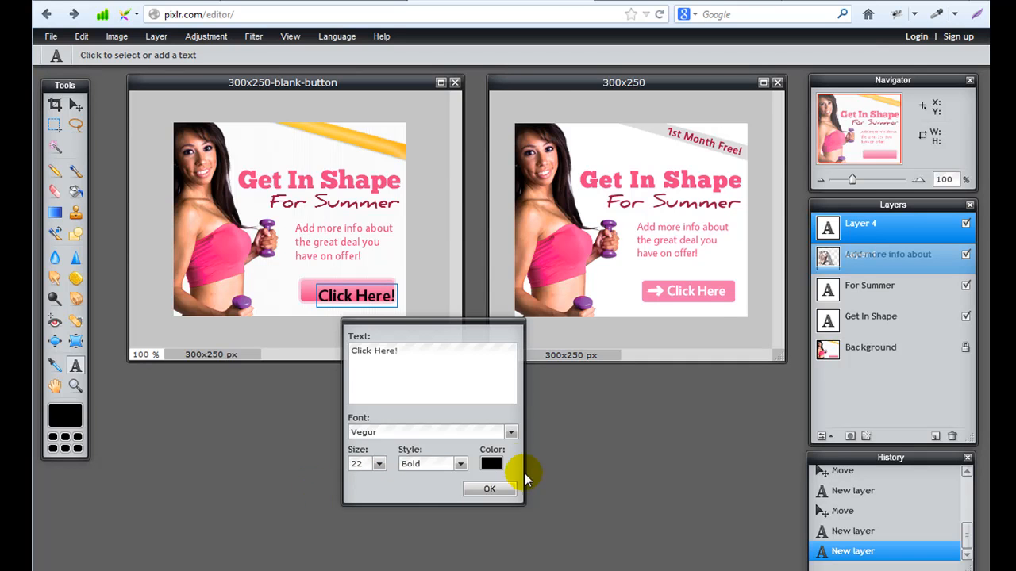
# Colour the "Click Here!" text white, ffffff.
pyautogui.click(492, 463)
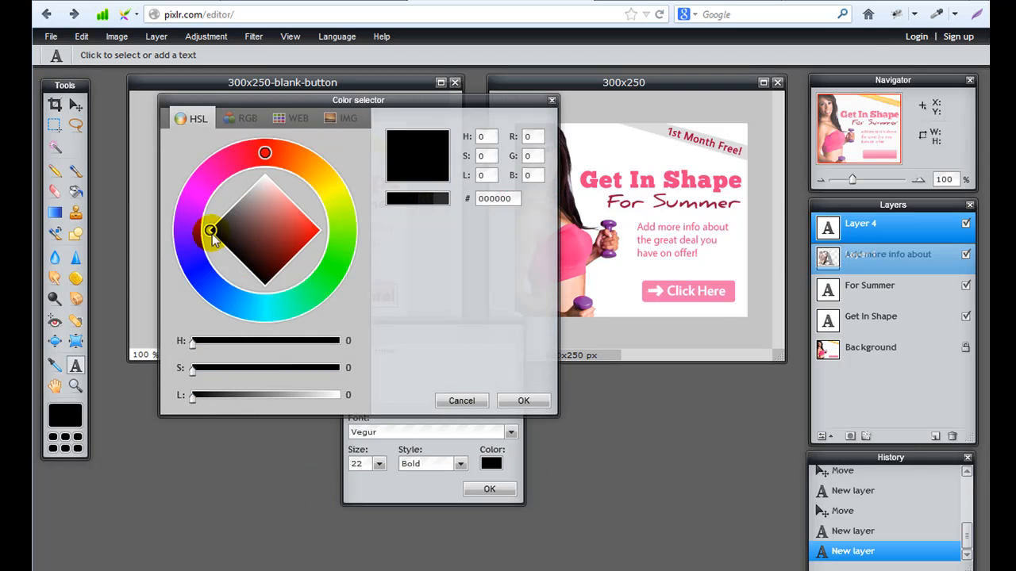
pyautogui.doubleClick(489, 198)
pyautogui.write('ffffff')
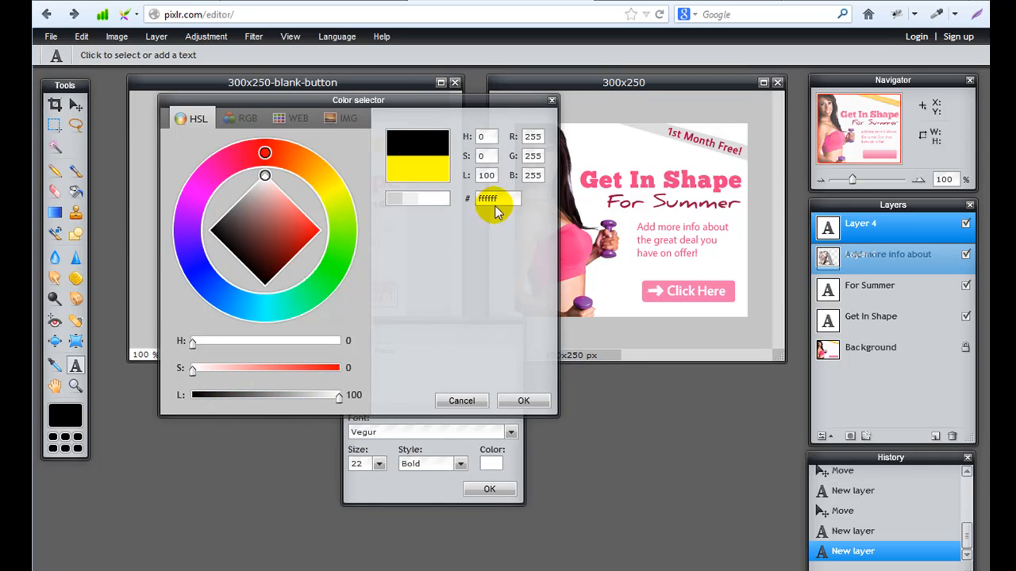
pyautogui.moveTo(265, 173)
pyautogui.mouseDown()
pyautogui.moveTo(196, 233)
pyautogui.moveTo(265, 222)
pyautogui.moveTo(267, 179)
pyautogui.mouseUp()
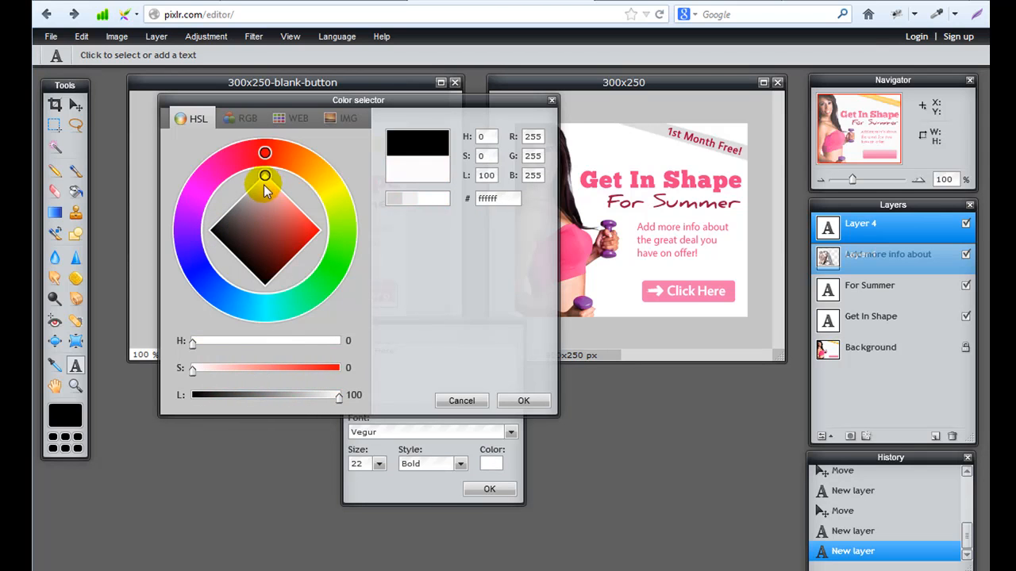
pyautogui.click(500, 401)
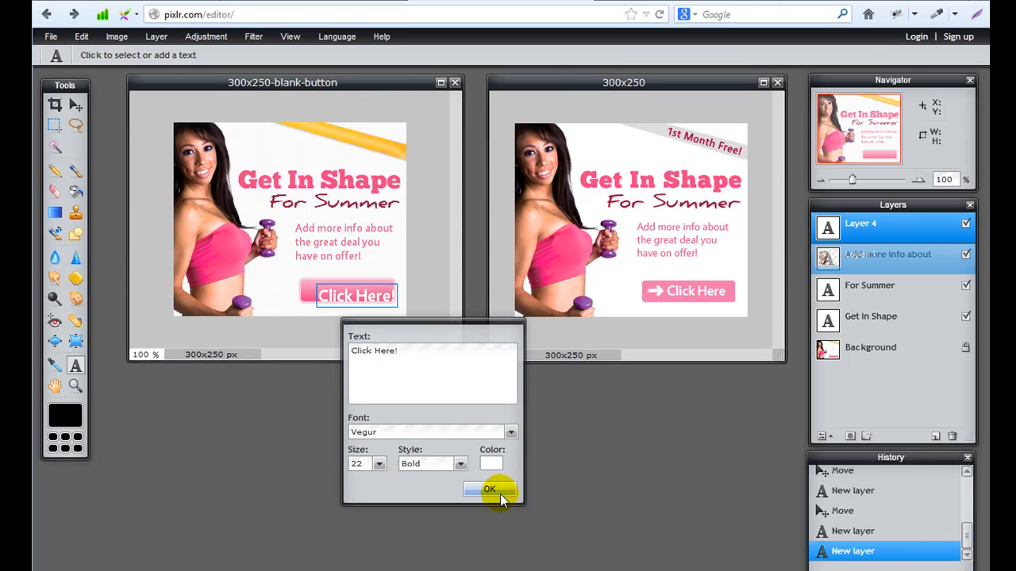
# Accept the "Click Here!" text and centre it on the pink button.
pyautogui.click(489, 489)
pyautogui.click(76, 105)
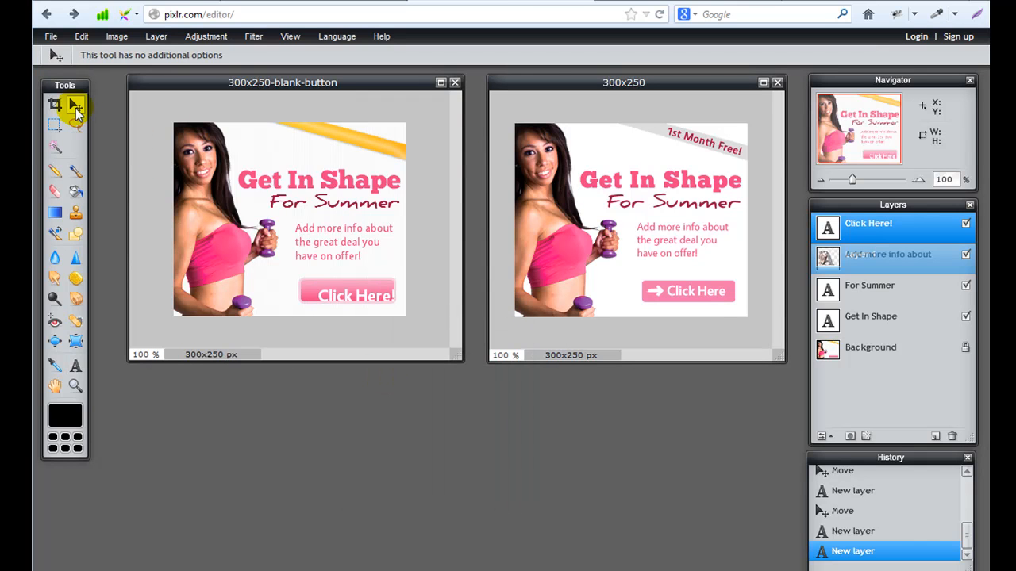
pyautogui.moveTo(362, 310); pyautogui.dragTo(354, 308)
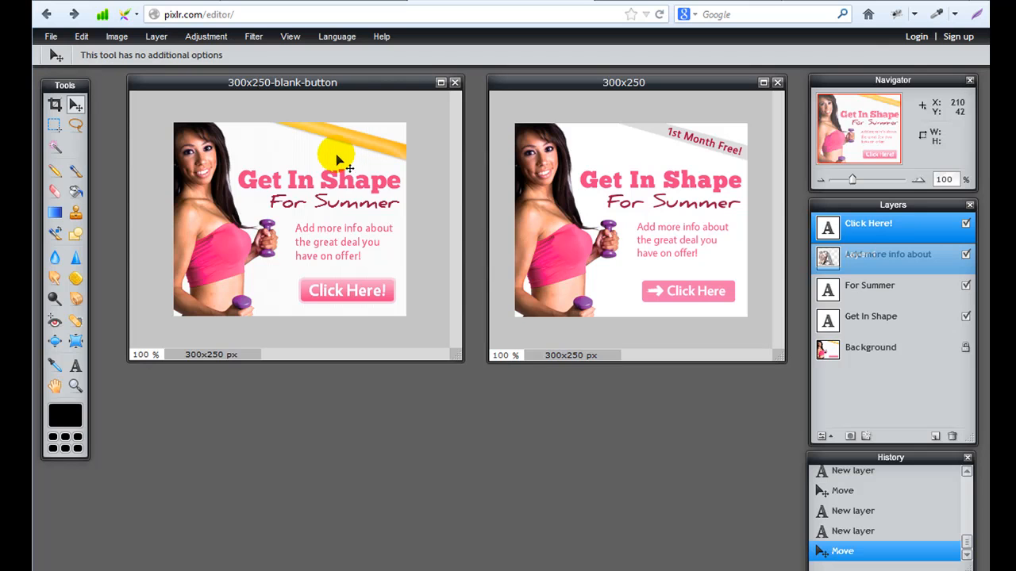
# Add the text "1st Month Free!" over the yellow ribbon of the blank banner in Bold at size 14.
pyautogui.press('t')
pyautogui.click(298, 145)
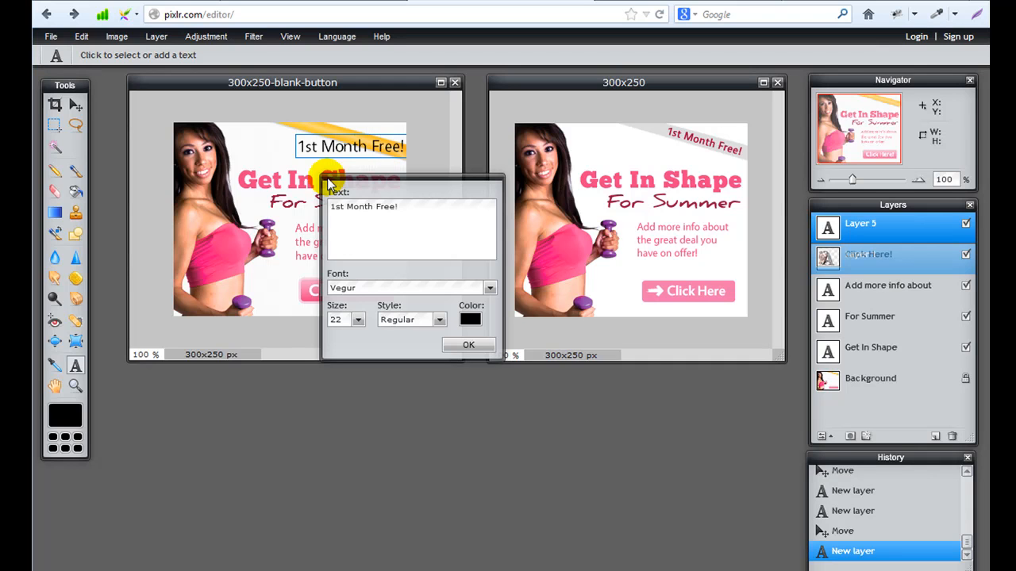
pyautogui.click(344, 320)
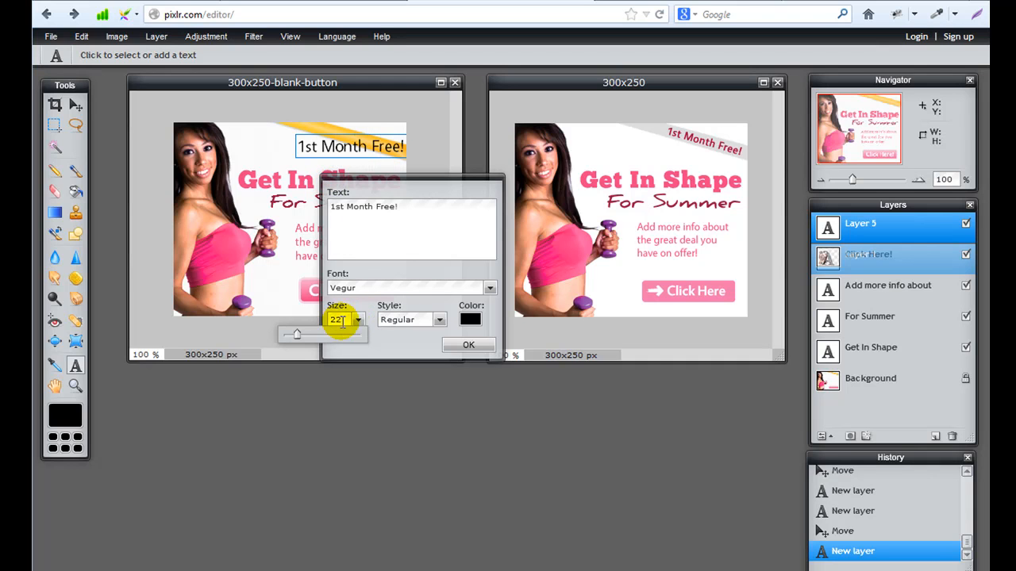
pyautogui.click(347, 320)
pyautogui.write('14')
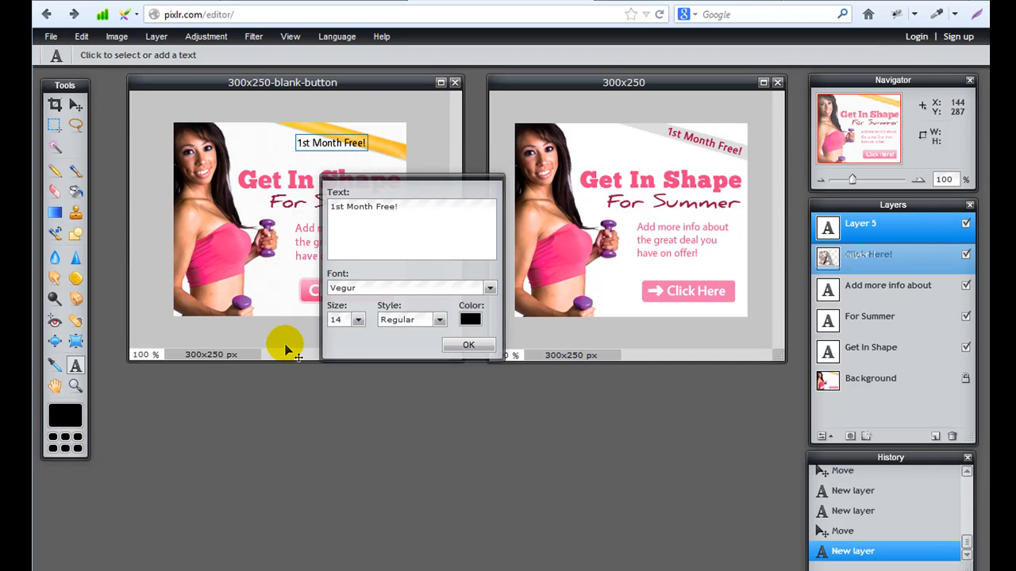
pyautogui.click(412, 320)
pyautogui.click(413, 334)
pyautogui.click(408, 321)
pyautogui.click(400, 347)
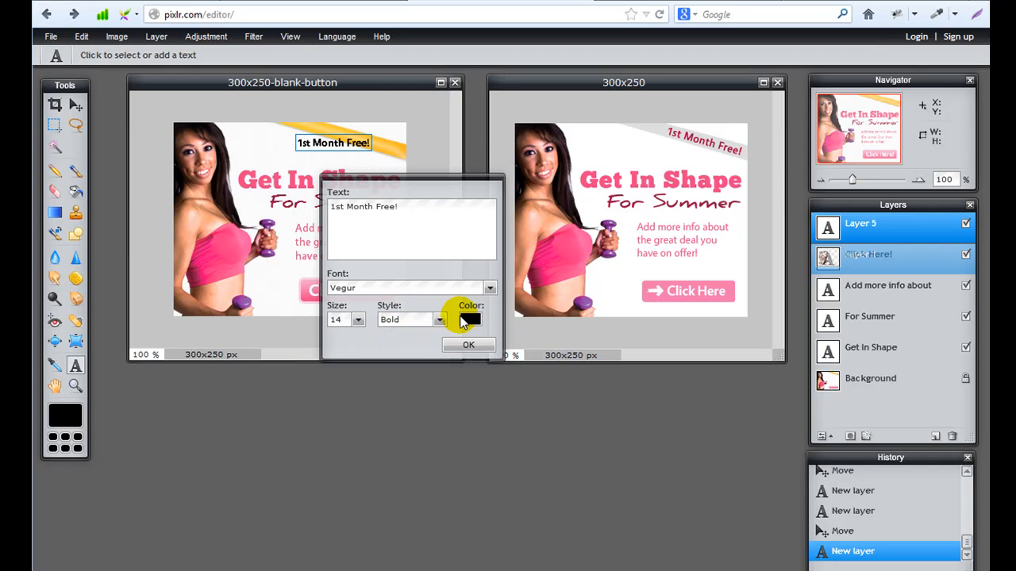
# Colour the "1st Month Free!" text 991244, the hex code kept in Notepad, and accept the text.
pyautogui.click(468, 319)
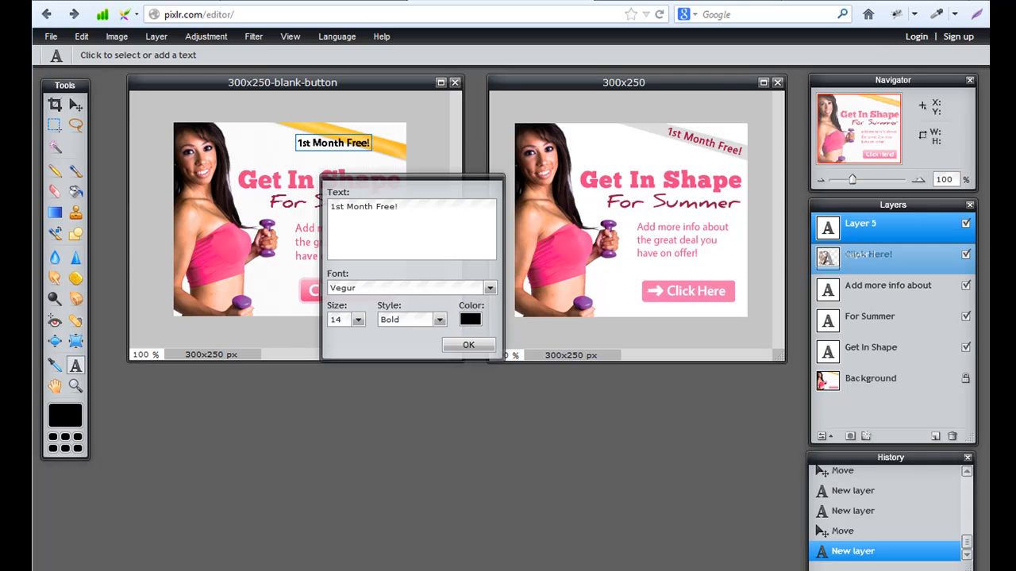
pyautogui.hotkey('alt', 'Tab')
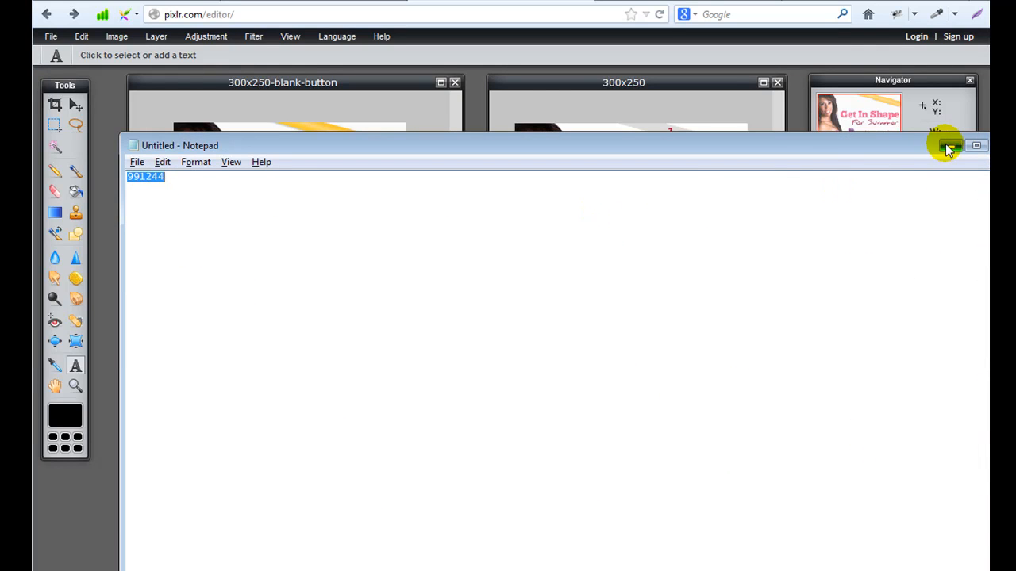
pyautogui.hotkey('alt', 'Tab')
pyautogui.click(476, 318)
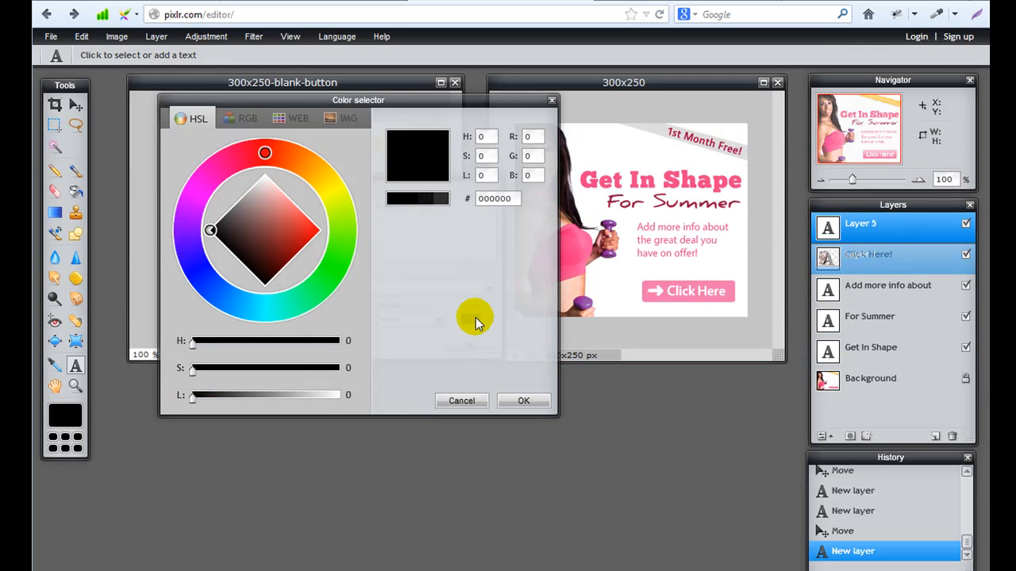
pyautogui.doubleClick(494, 199)
pyautogui.write('991244')
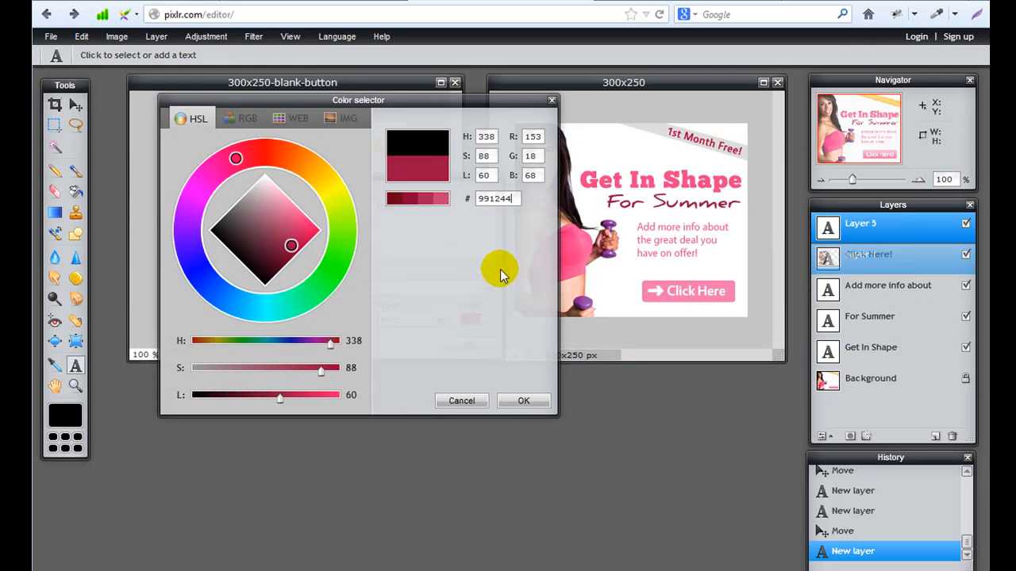
pyautogui.click(522, 401)
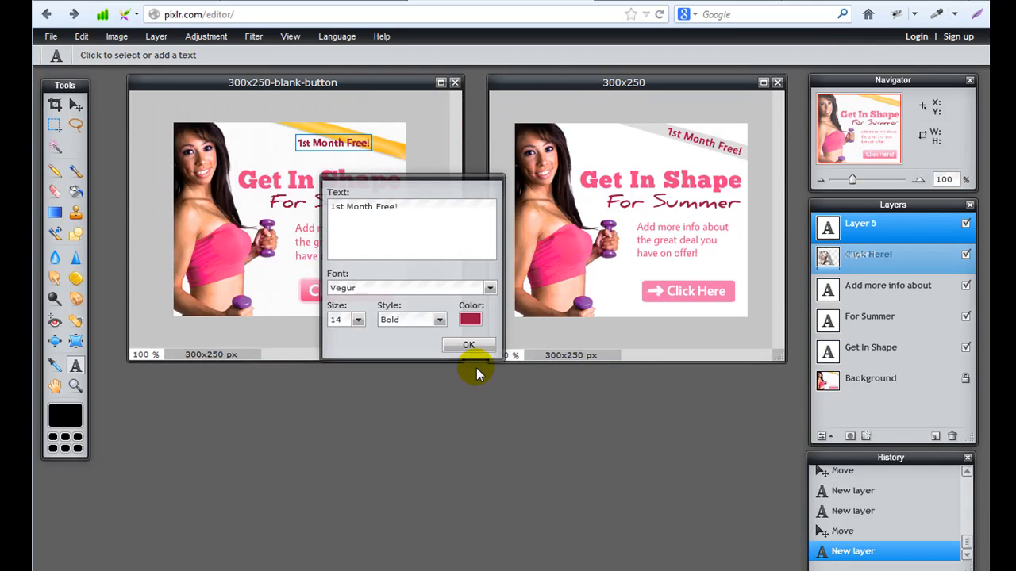
pyautogui.click(470, 346)
# Move the "1st Month Free!" text further right along the yellow ribbon and set its size to 15.
pyautogui.click(76, 104)
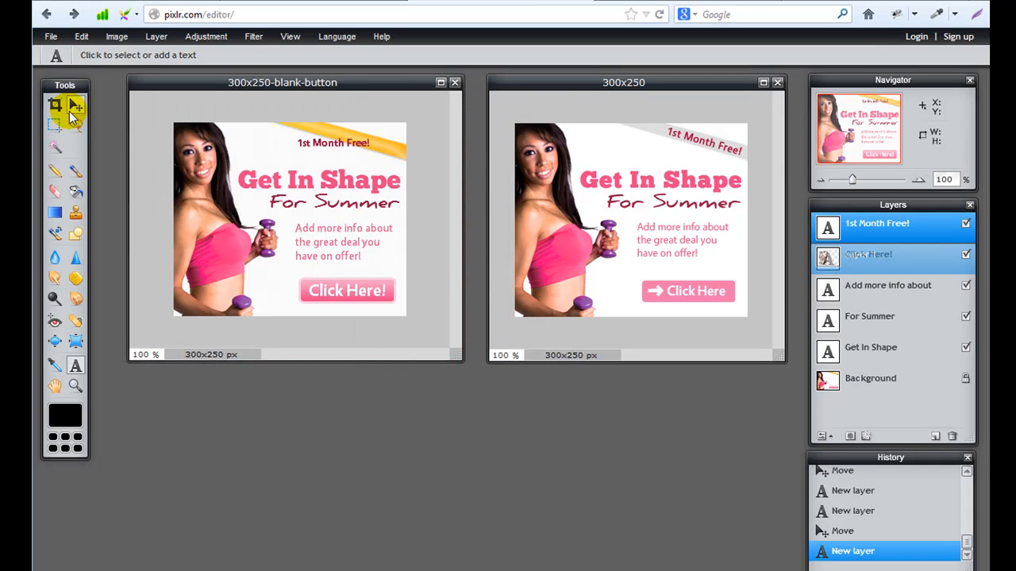
pyautogui.moveTo(312, 159); pyautogui.dragTo(334, 173)
pyautogui.press('t')
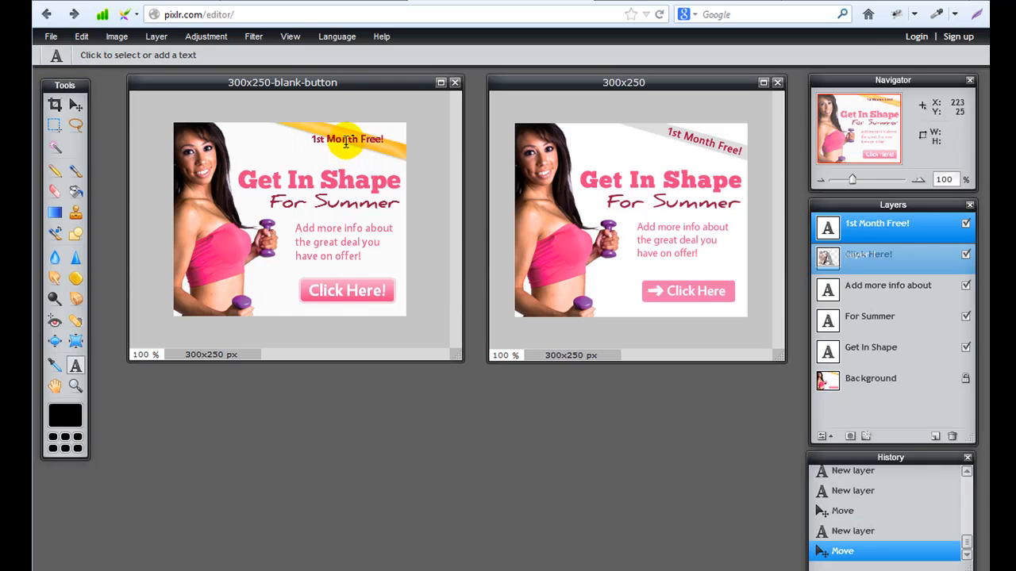
pyautogui.click(346, 145)
pyautogui.doubleClick(335, 319)
pyautogui.write('15')
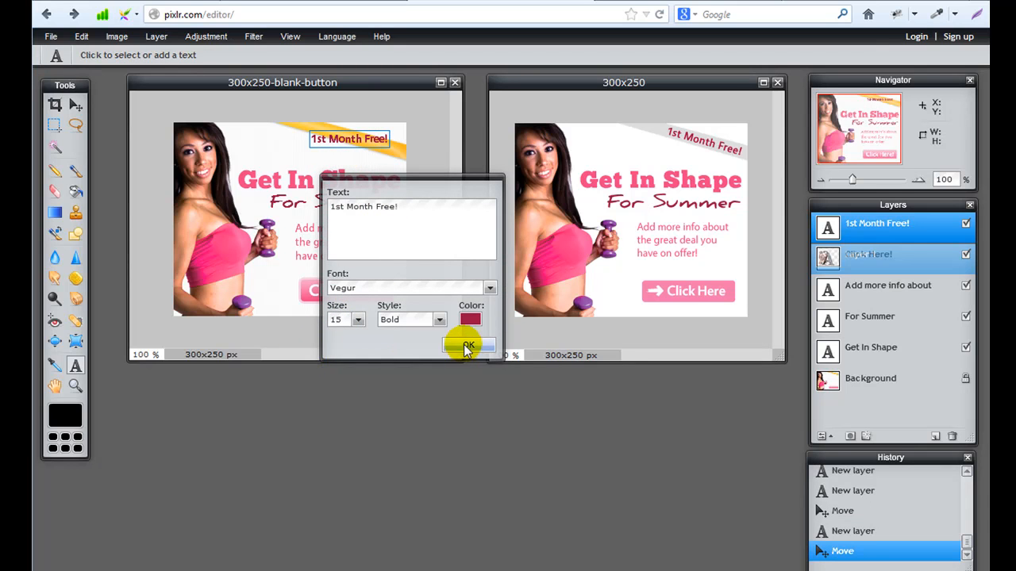
pyautogui.click(466, 346)
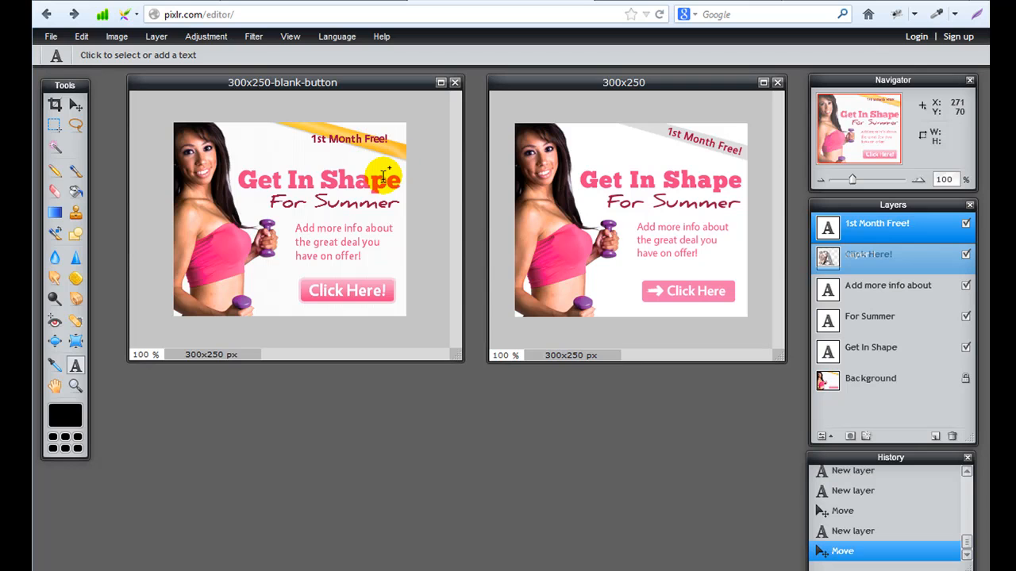
# Try editing the ribbon text by inserting "asdf" before "Free!", and restore the original wording.
pyautogui.click(351, 142)
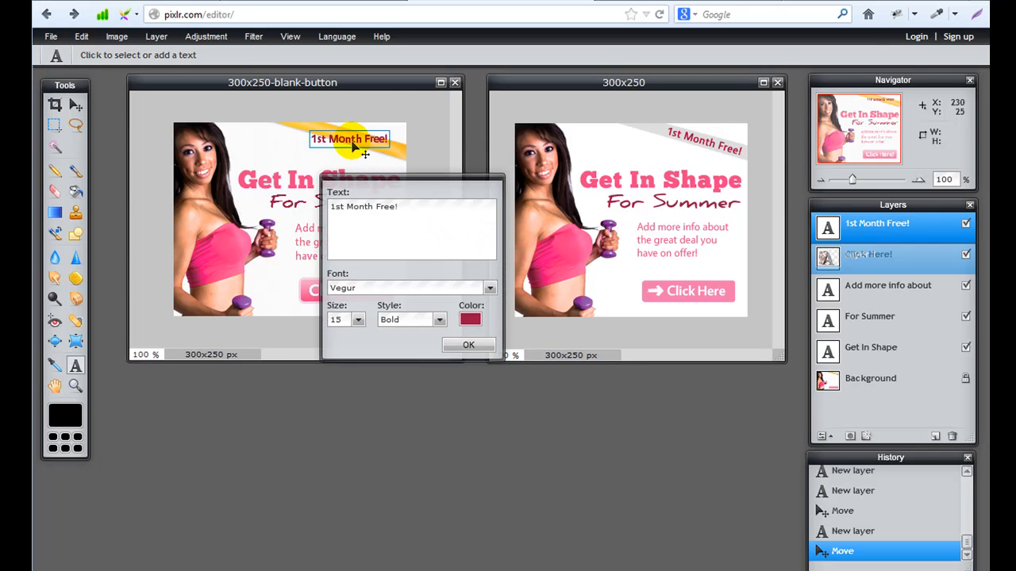
pyautogui.moveTo(375, 208); pyautogui.dragTo(381, 212)
pyautogui.write('asdf')
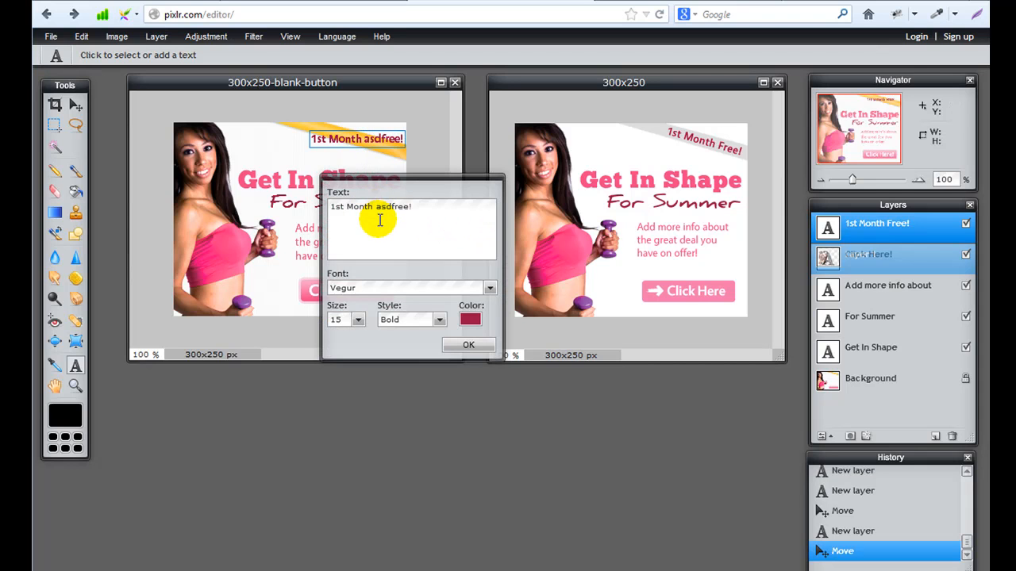
pyautogui.press('BackSpace')
pyautogui.press('BackSpace')
pyautogui.press('BackSpace')
pyautogui.press('BackSpace')
pyautogui.write('F')
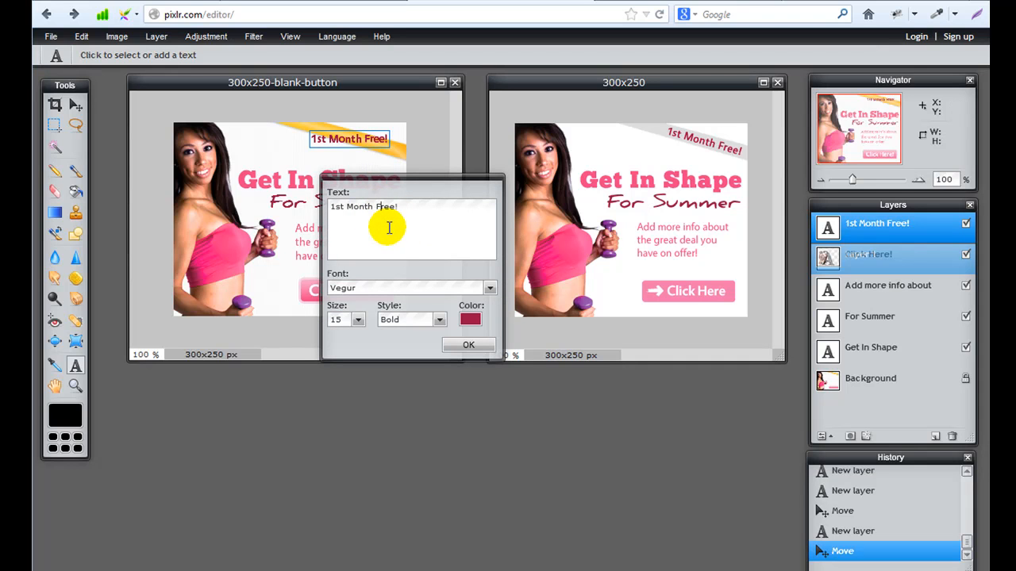
pyautogui.click(469, 345)
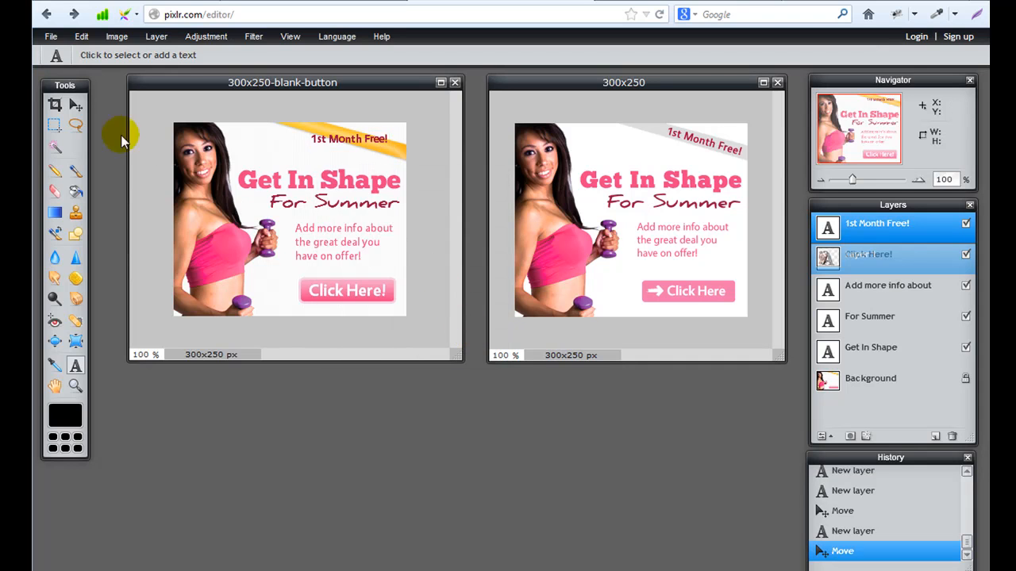
# Rasterize the "1st Month Free!" text layer.
pyautogui.click(76, 104)
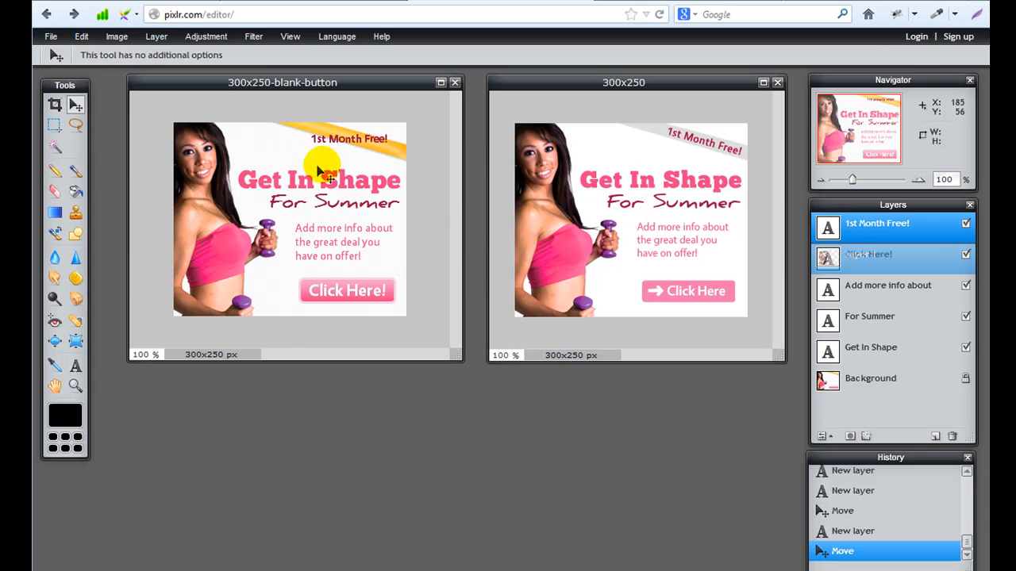
pyautogui.rightClick(873, 234)
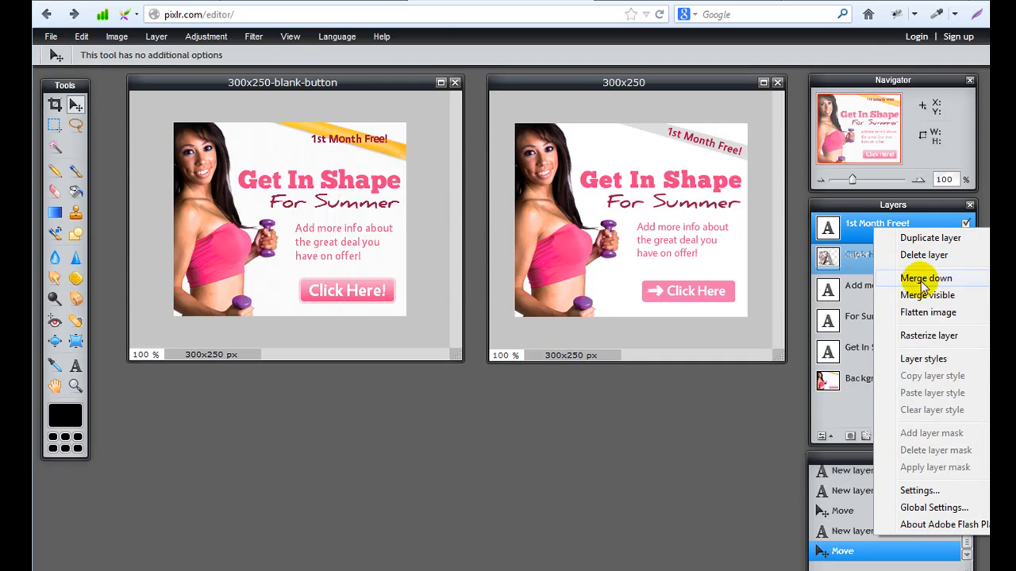
pyautogui.click(934, 336)
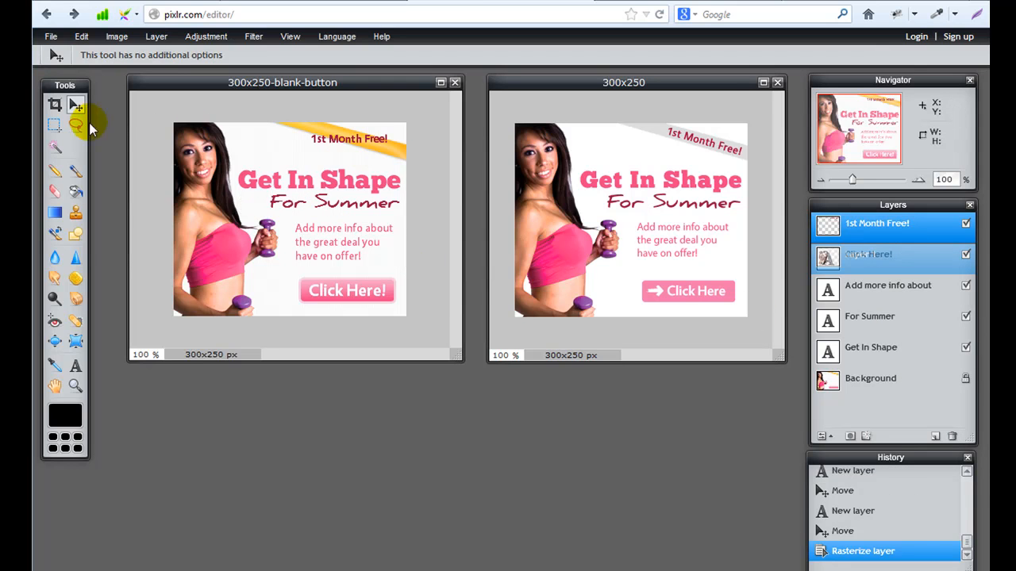
# Rotate the "1st Month Free!" layer clockwise with Free transform to follow the ribbon's slope and shift it slightly right along the ribbon.
pyautogui.click(80, 36)
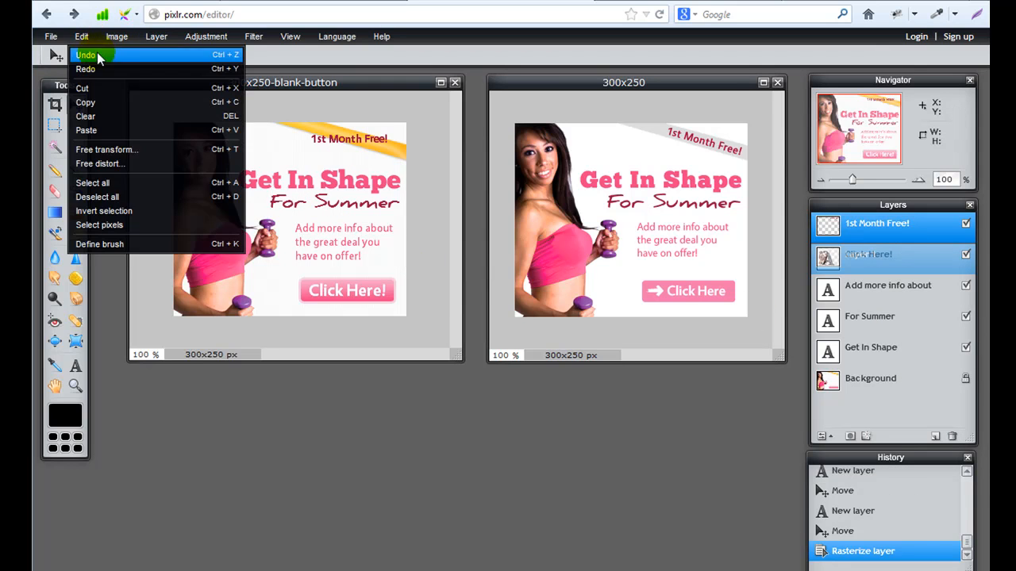
pyautogui.click(114, 149)
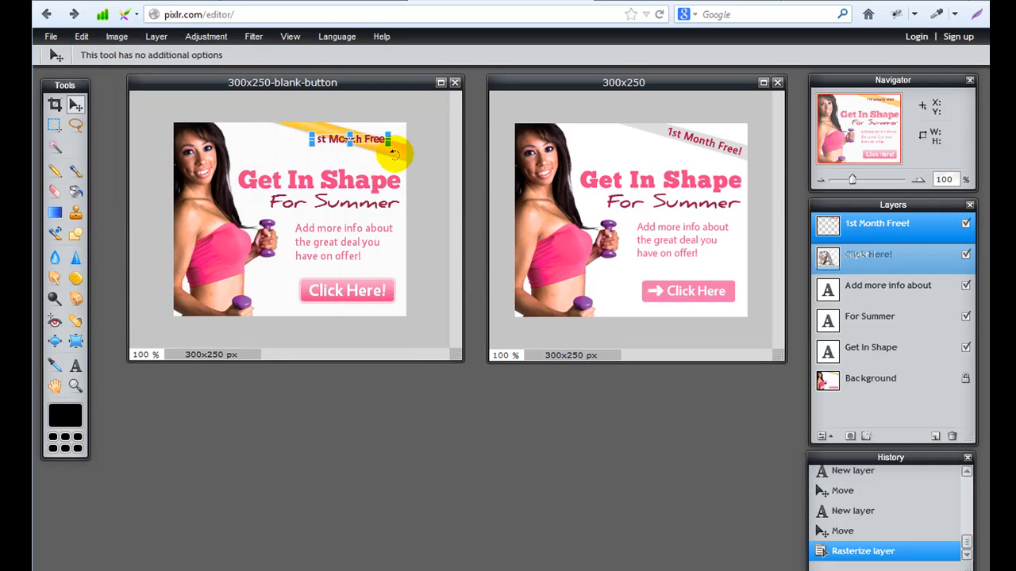
pyautogui.moveTo(408, 140); pyautogui.dragTo(394, 154)
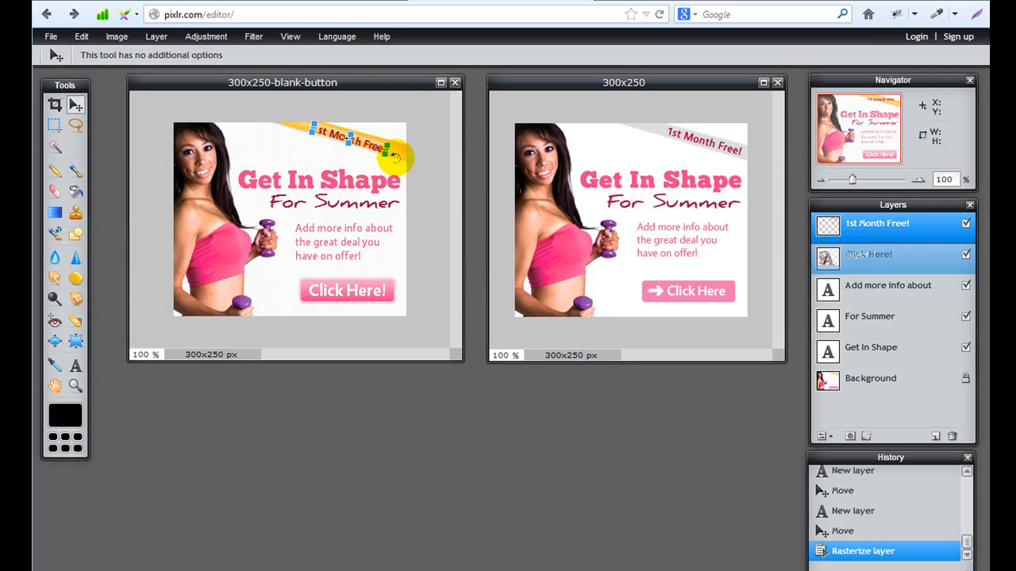
pyautogui.moveTo(384, 160); pyautogui.dragTo(392, 160)
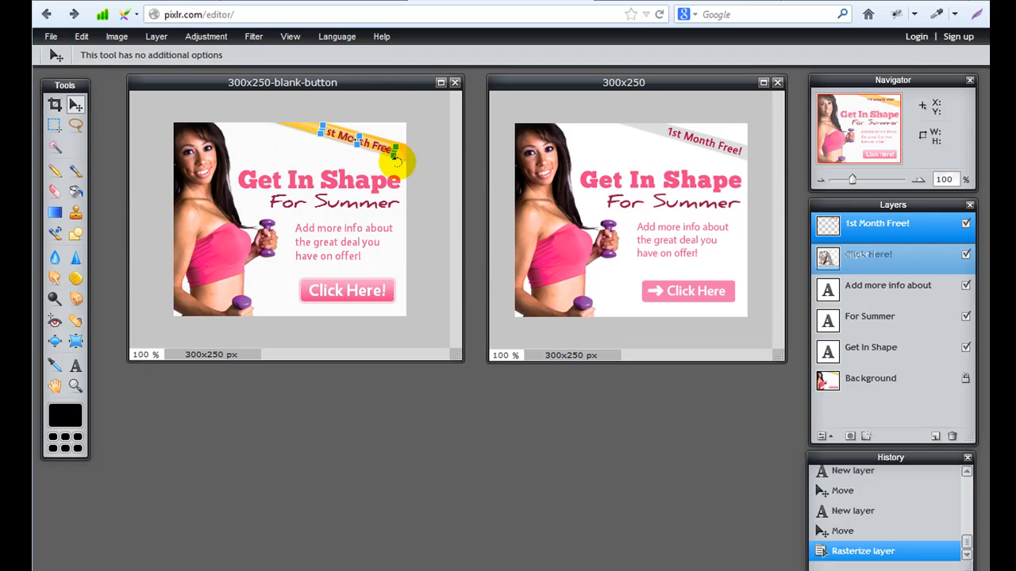
pyautogui.press('Return')
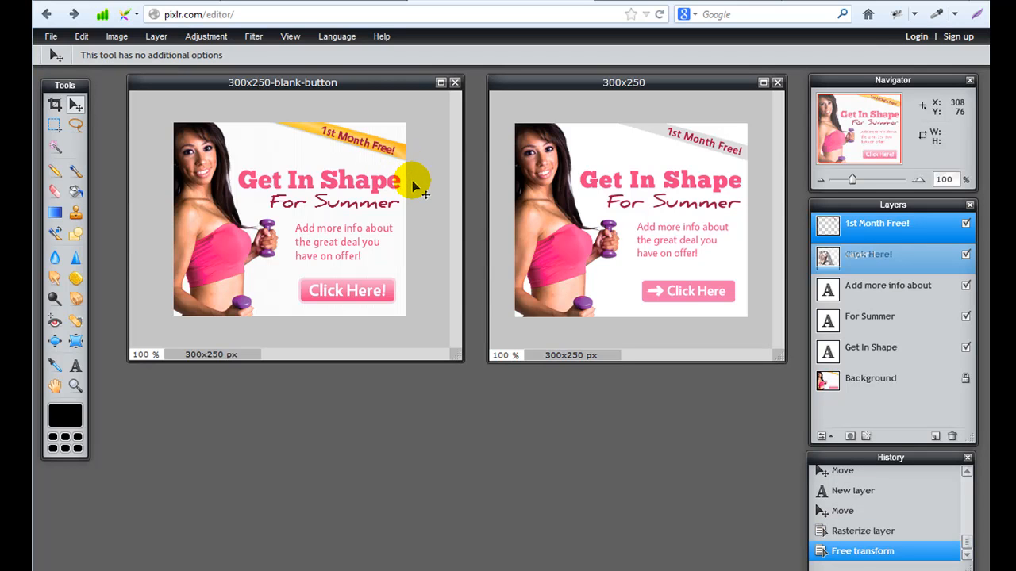
# Nudge the rotated "1st Month Free!" text a few pixels right and slightly up to sit on the ribbon.
pyautogui.press('Right')
pyautogui.press('Right')
pyautogui.press('Right')
pyautogui.press('Up')
pyautogui.press('Right')
pyautogui.press('Right')
pyautogui.press('Right')
pyautogui.press('Right')
pyautogui.press('Right')
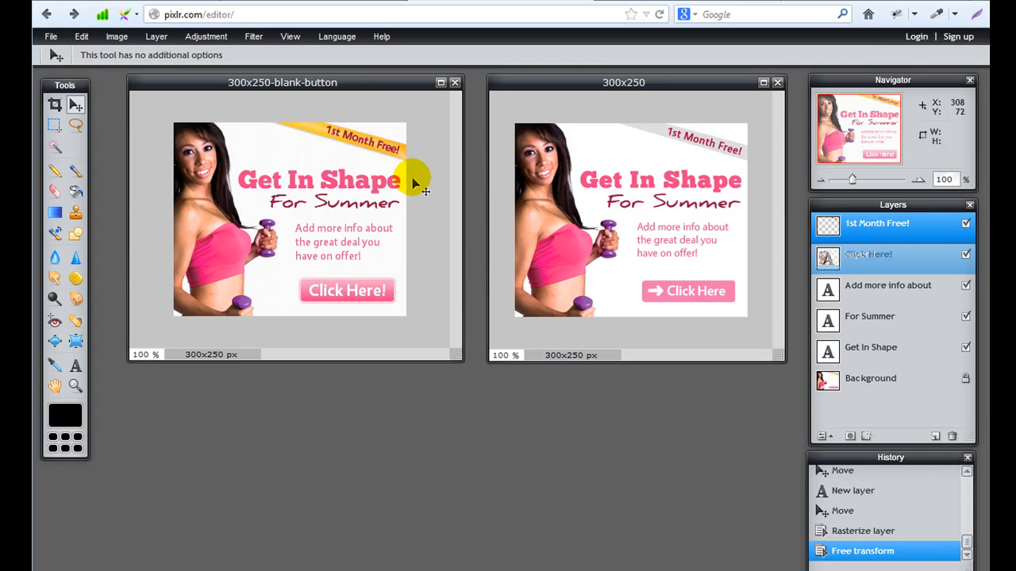
# Fine-tune the angle of the "1st Month Free!" text on the ribbon with two small Free transform rotations.
pyautogui.hotkey('ctrl', 't')
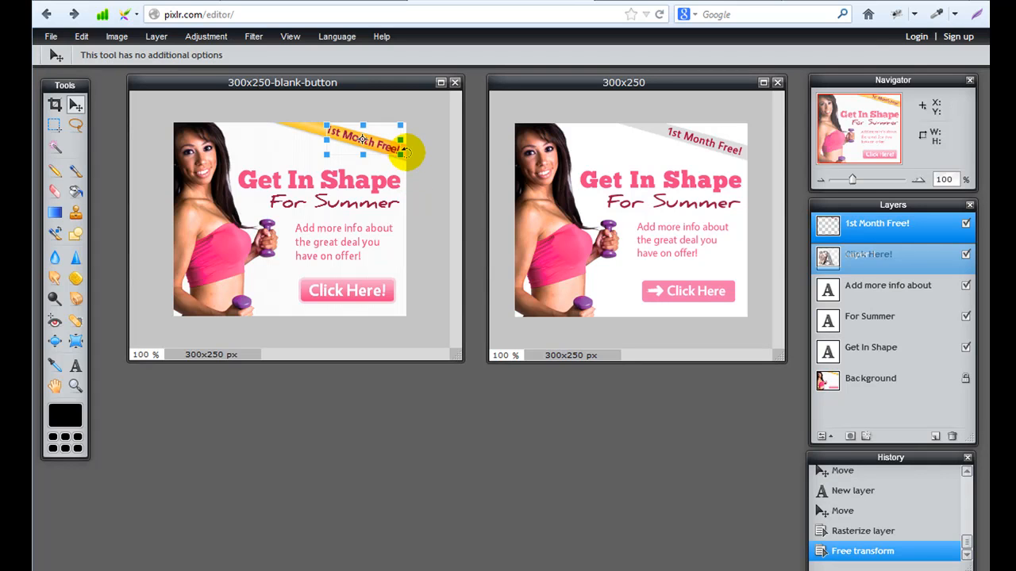
pyautogui.moveTo(408, 151); pyautogui.dragTo(410, 153)
pyautogui.press('Return')
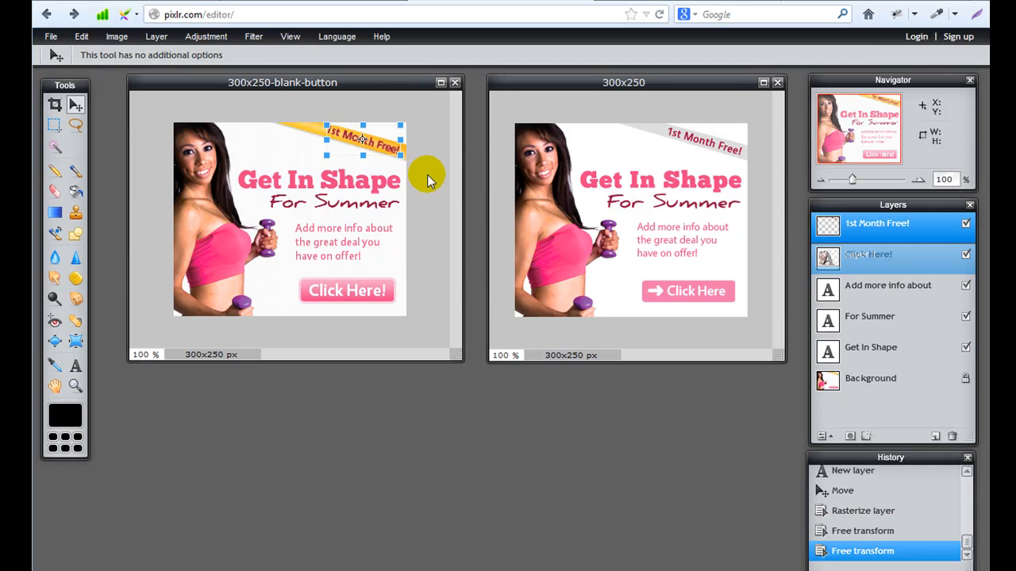
pyautogui.hotkey('ctrl', 't')
pyautogui.moveTo(407, 150); pyautogui.dragTo(410, 151)
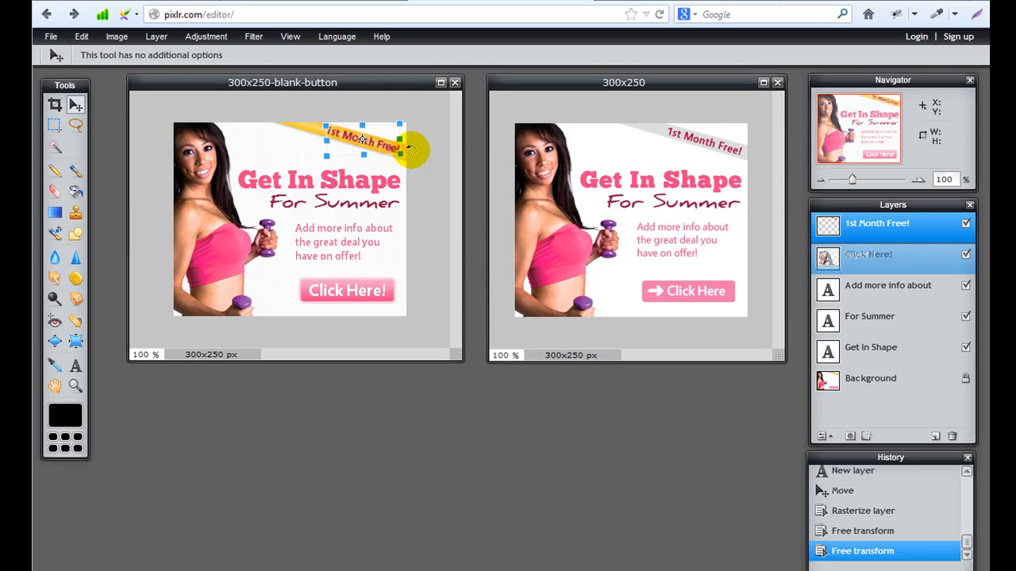
pyautogui.press('Return')
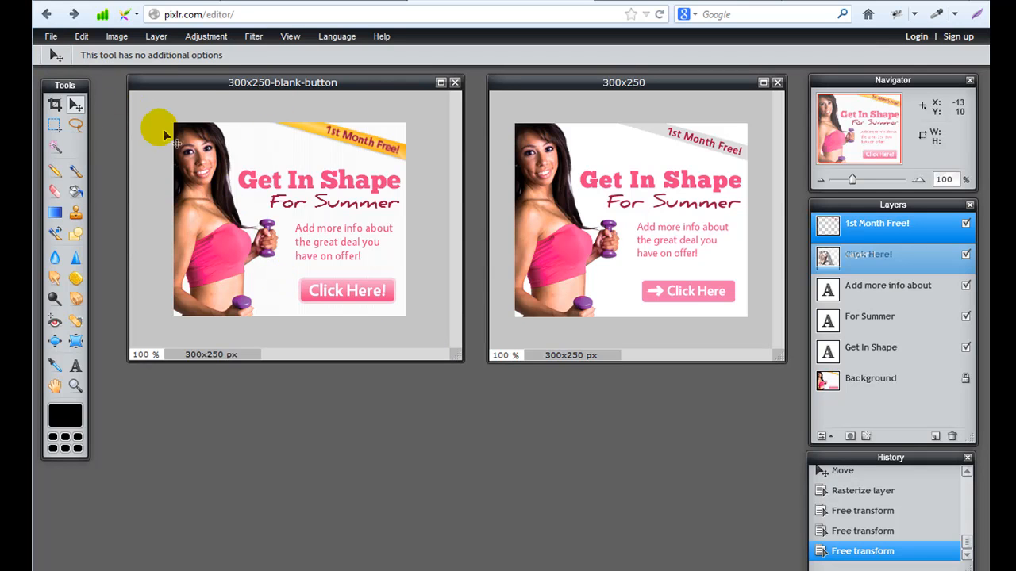
# Start saving the finished banner to the computer as a JPEG and set the quality to 90.
pyautogui.click(51, 36)
pyautogui.click(74, 116)
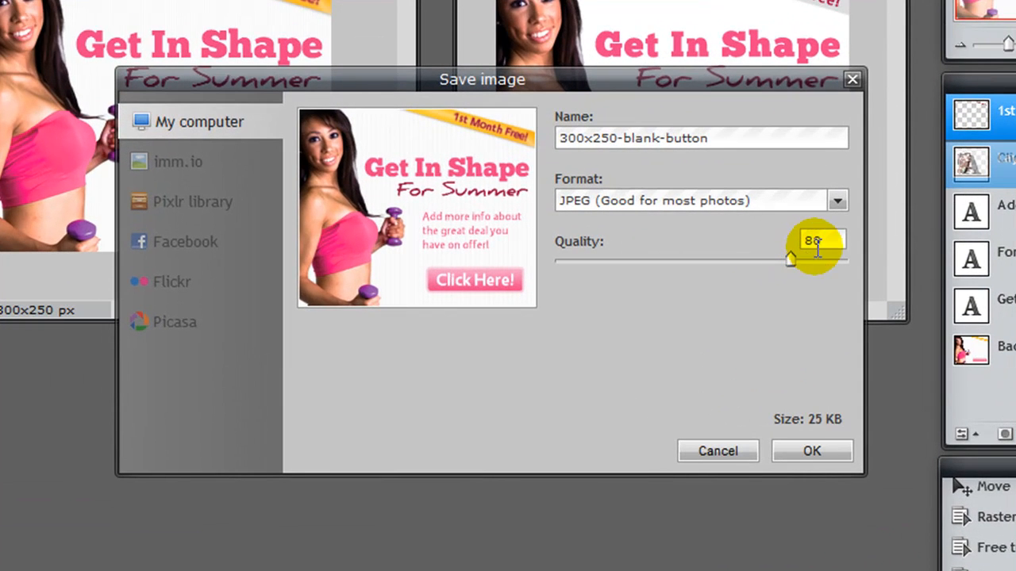
pyautogui.doubleClick(809, 244)
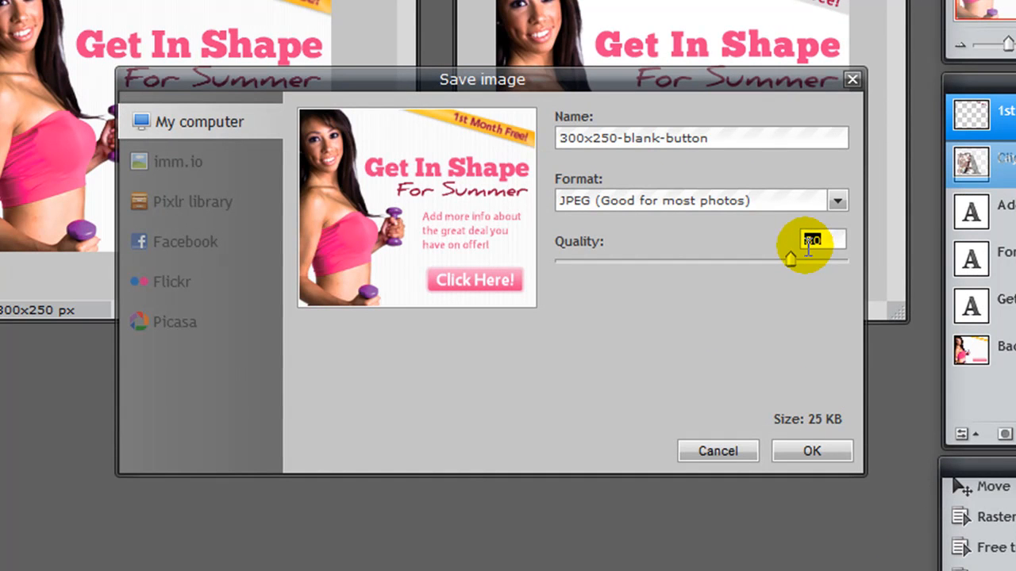
pyautogui.click(818, 422)
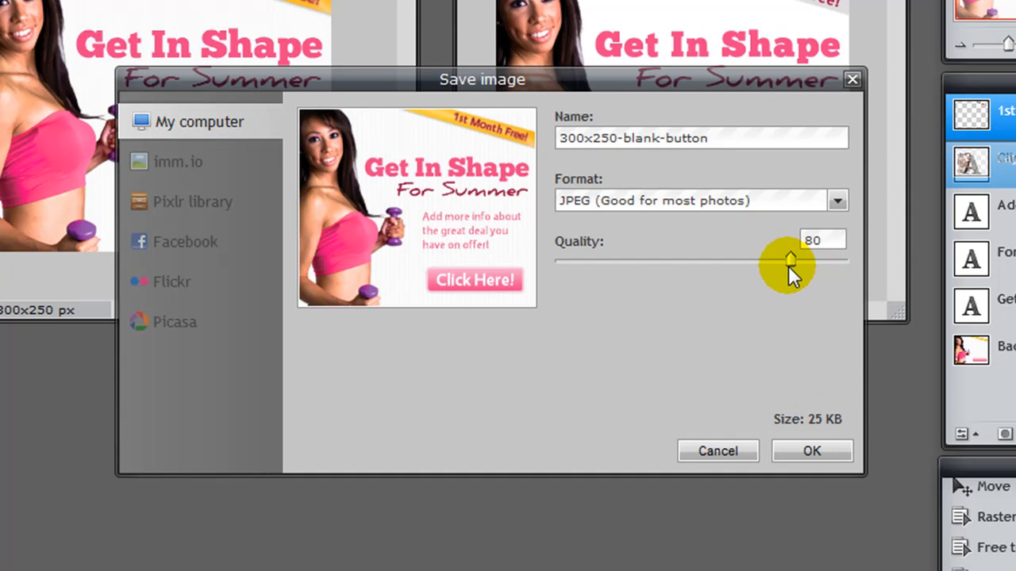
pyautogui.doubleClick(805, 242)
pyautogui.write('90')
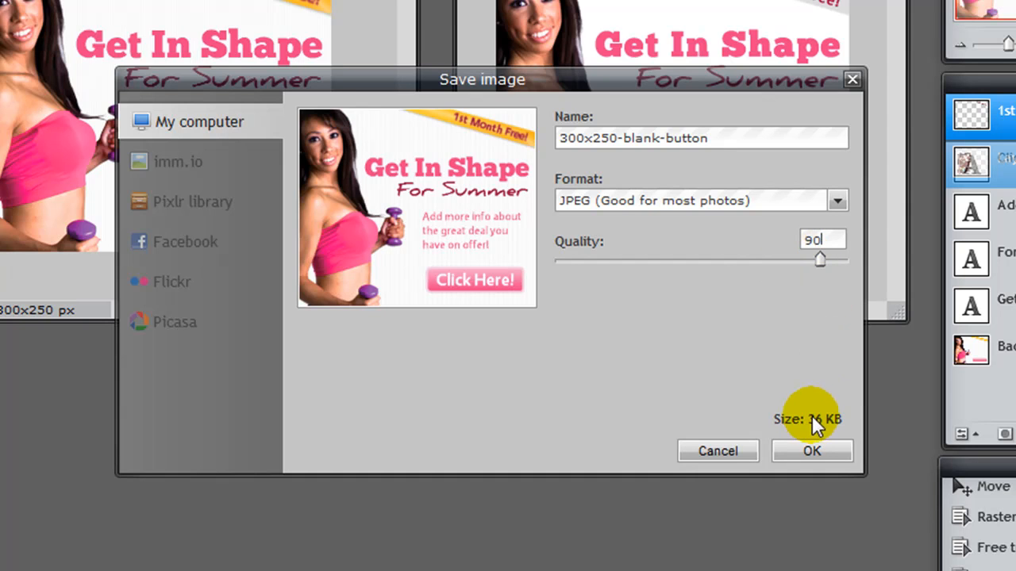
# Try a JPEG quality of 100 to compare the file size, and return the quality to 90.
pyautogui.doubleClick(825, 242)
pyautogui.write('100')
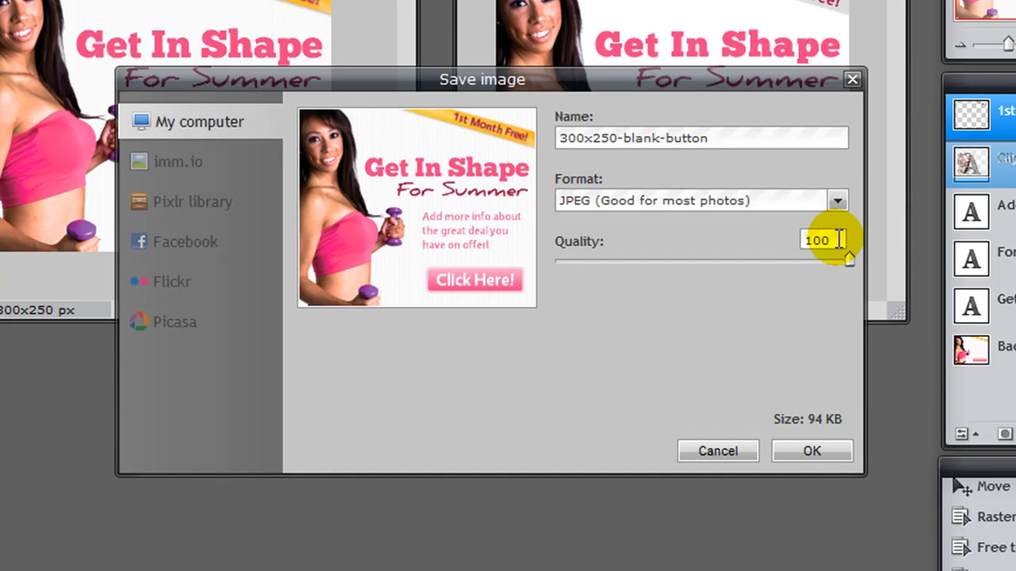
pyautogui.moveTo(839, 240); pyautogui.dragTo(708, 245)
pyautogui.write('90')
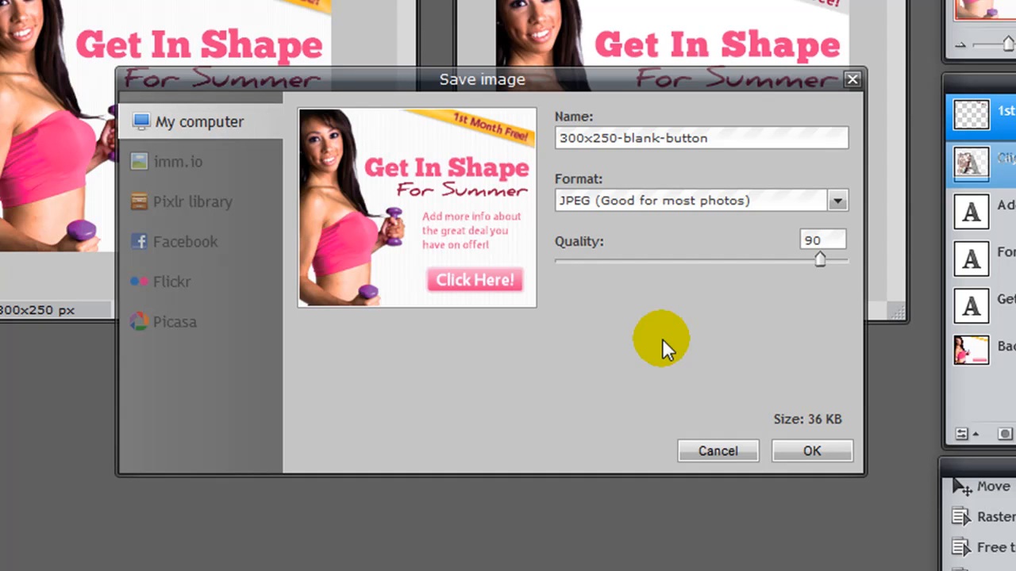
# Accept the JPEG settings at quality 90, look into the Banners 1-10 folders, and return to Pro-Marketing-Banners-1-10 as the save location.
pyautogui.click(810, 449)
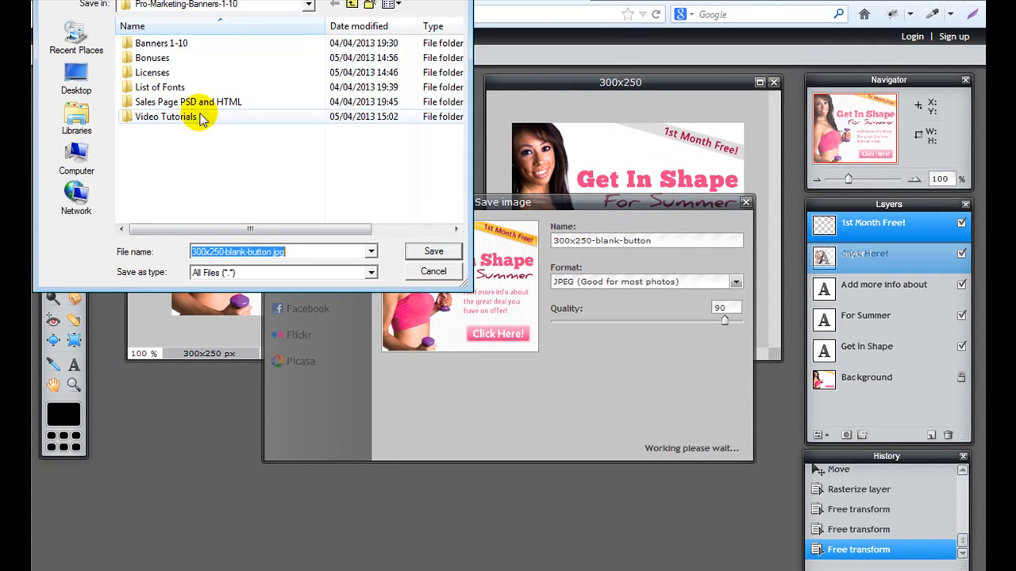
pyautogui.doubleClick(161, 44)
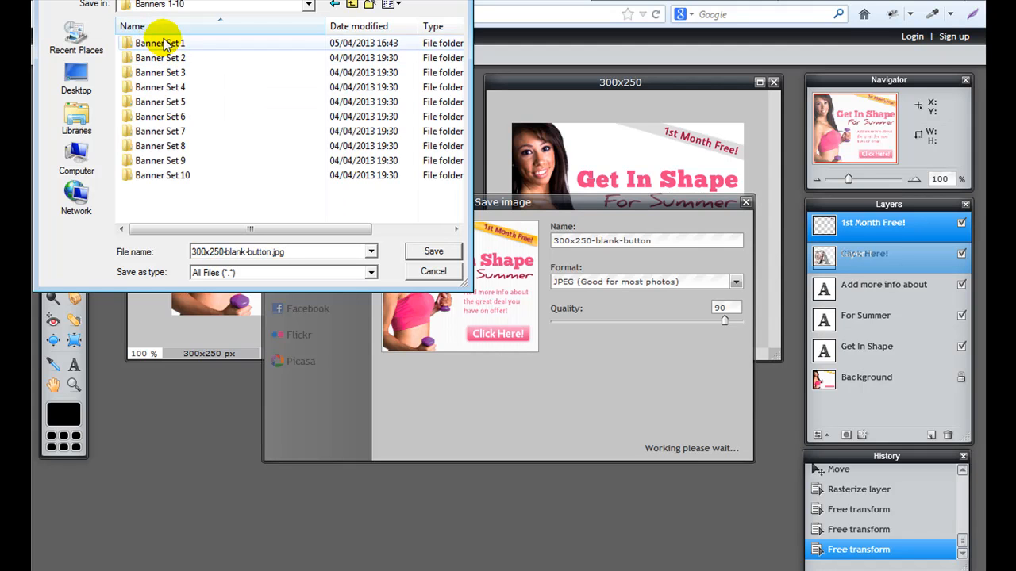
pyautogui.doubleClick(167, 45)
pyautogui.click(350, 7)
pyautogui.click(349, 6)
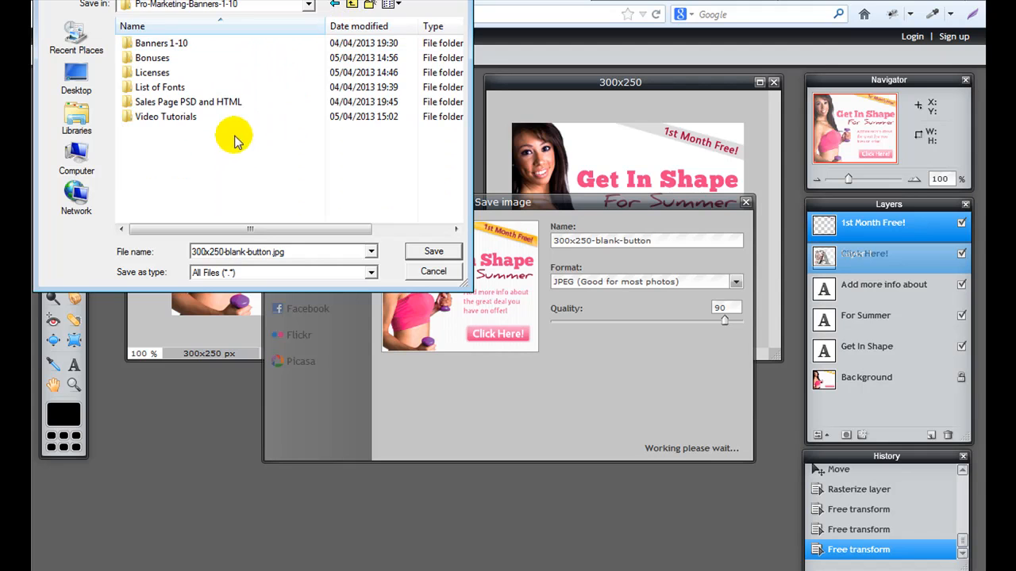
# Name the JPEG diet-banner-300x250.jpg and save it in the Pro-Marketing-Banners-1-10 folder.
pyautogui.doubleClick(266, 251)
pyautogui.moveTo(272, 252); pyautogui.dragTo(178, 254)
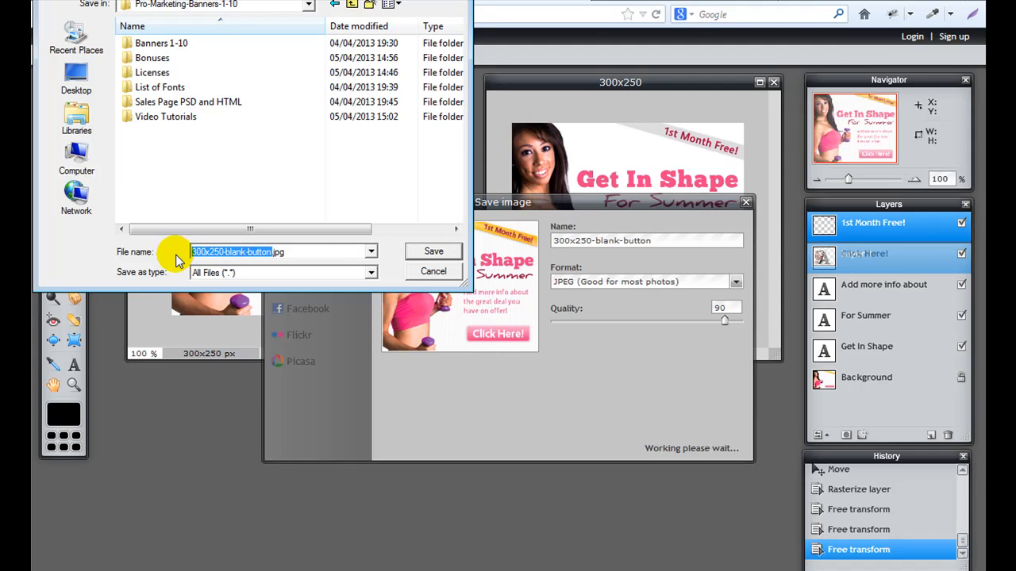
pyautogui.write('diet')
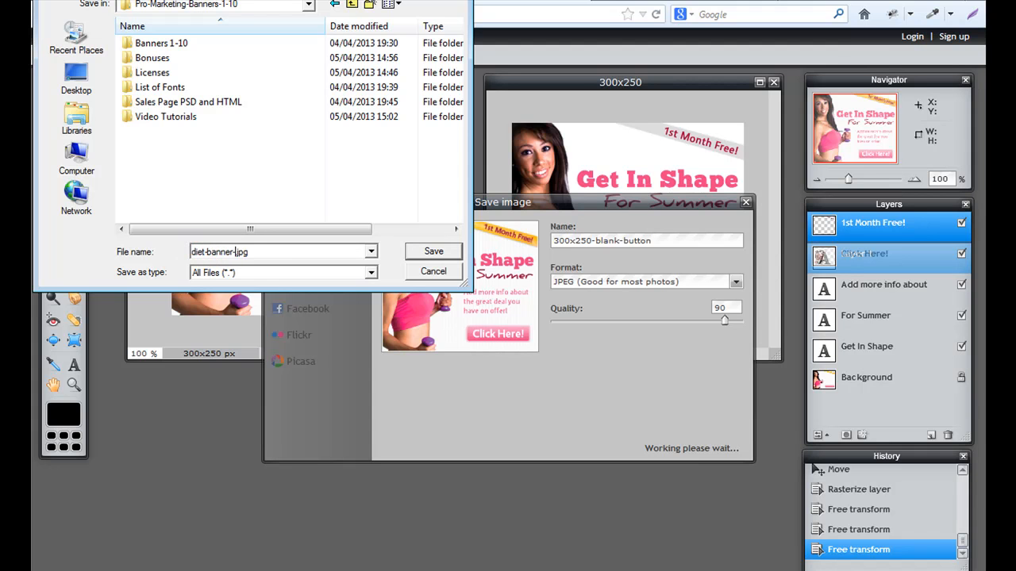
pyautogui.write('-banner-300x250')
pyautogui.moveTo(191, 252); pyautogui.dragTo(231, 252)
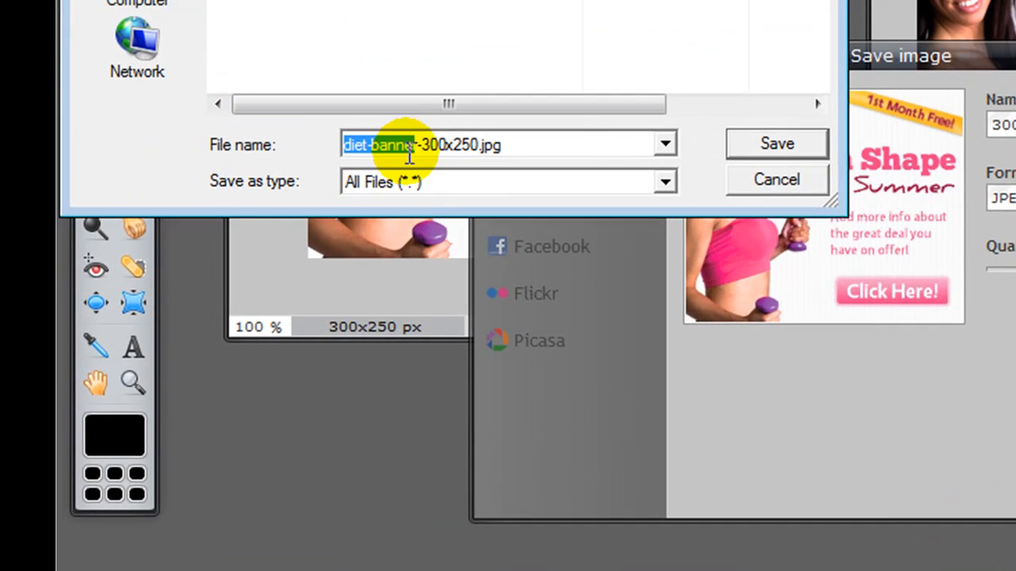
pyautogui.moveTo(390, 160); pyautogui.dragTo(480, 146)
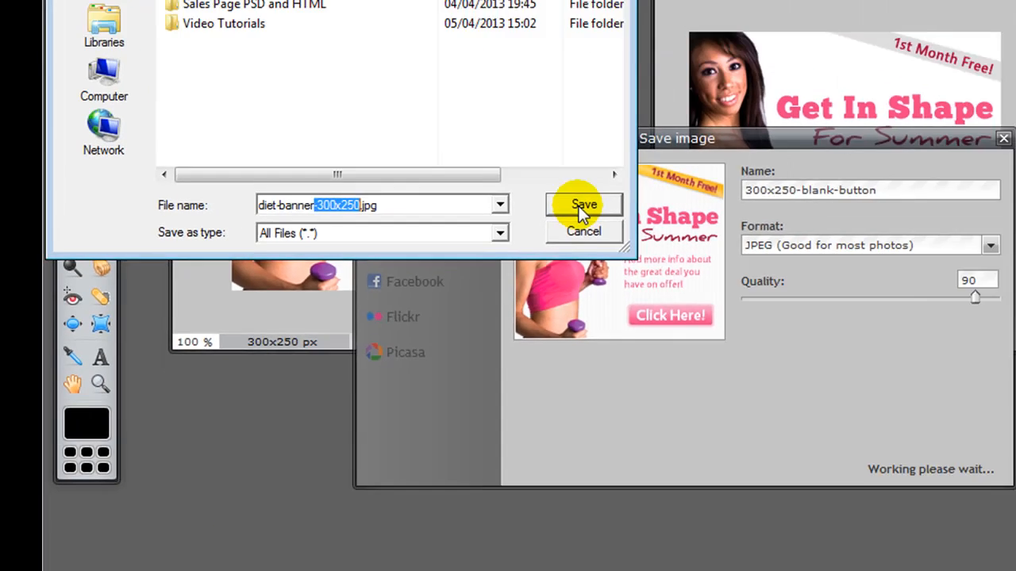
pyautogui.click(770, 147)
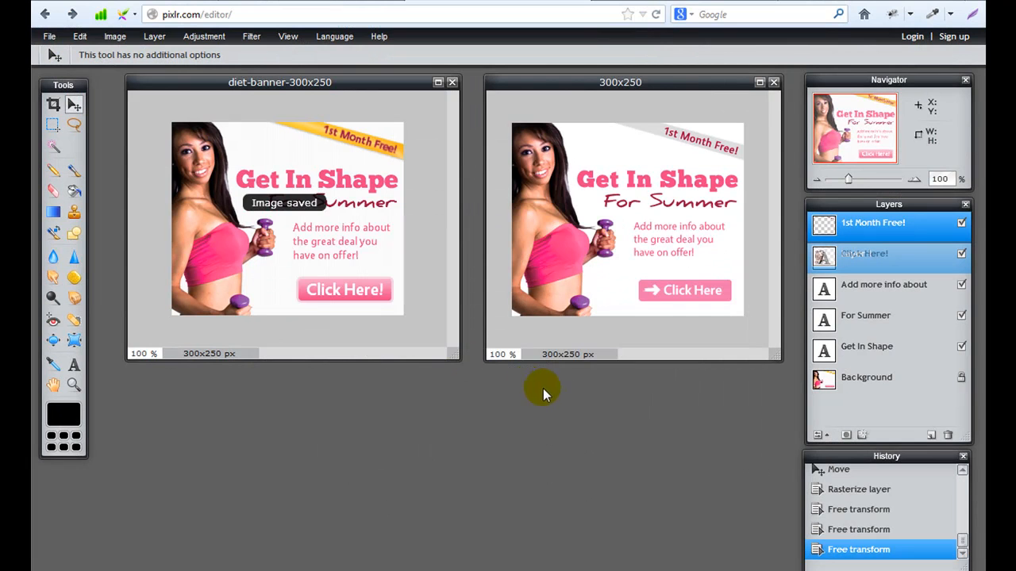
# Start saving the banner to the computer again and choose the PXD (Layered Pixlr image) format.
pyautogui.click(50, 36)
pyautogui.hotkey('ctrl', 's')
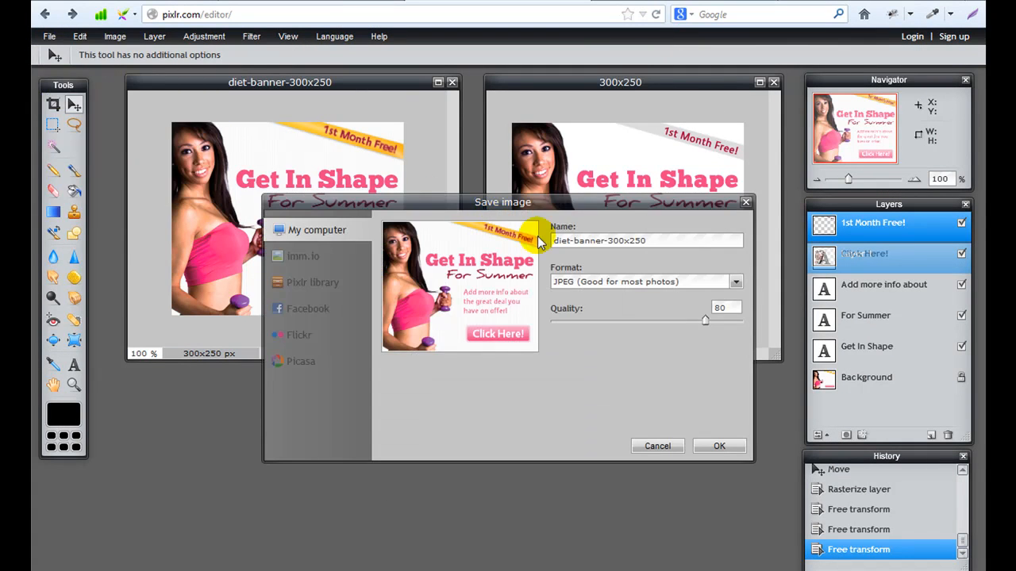
pyautogui.click(646, 278)
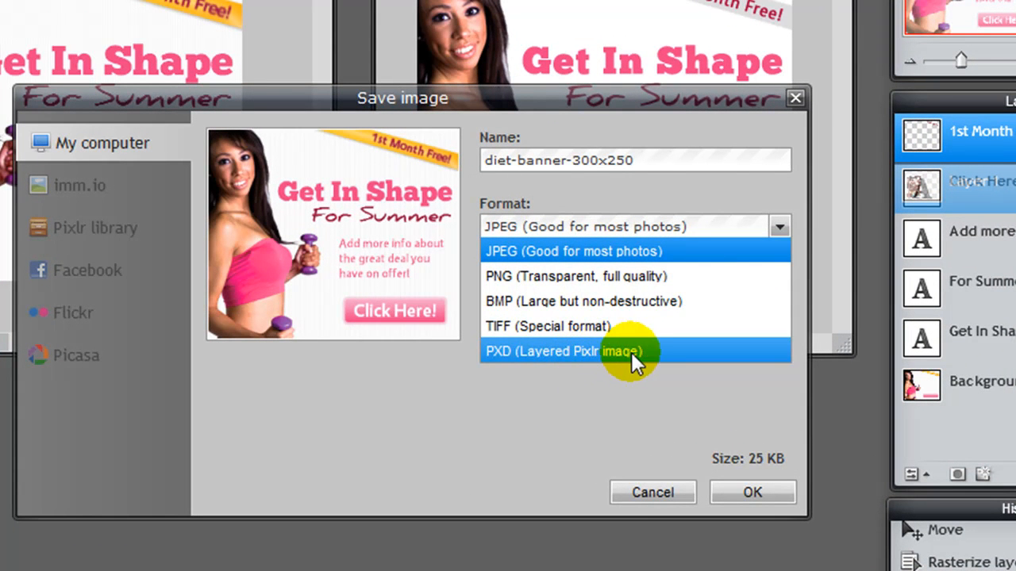
pyautogui.click(631, 352)
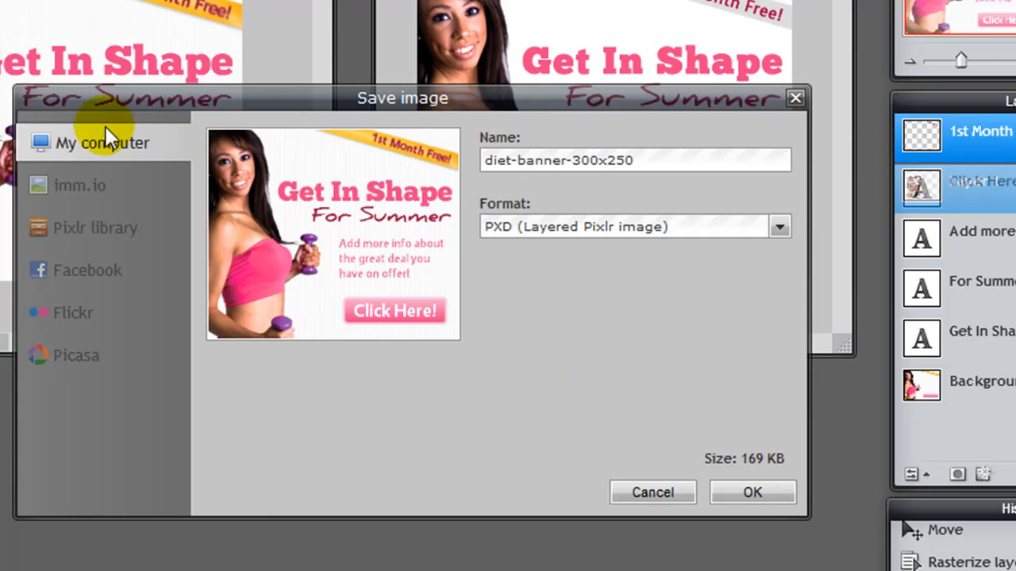
pyautogui.moveTo(345, 94); pyautogui.dragTo(371, 333)
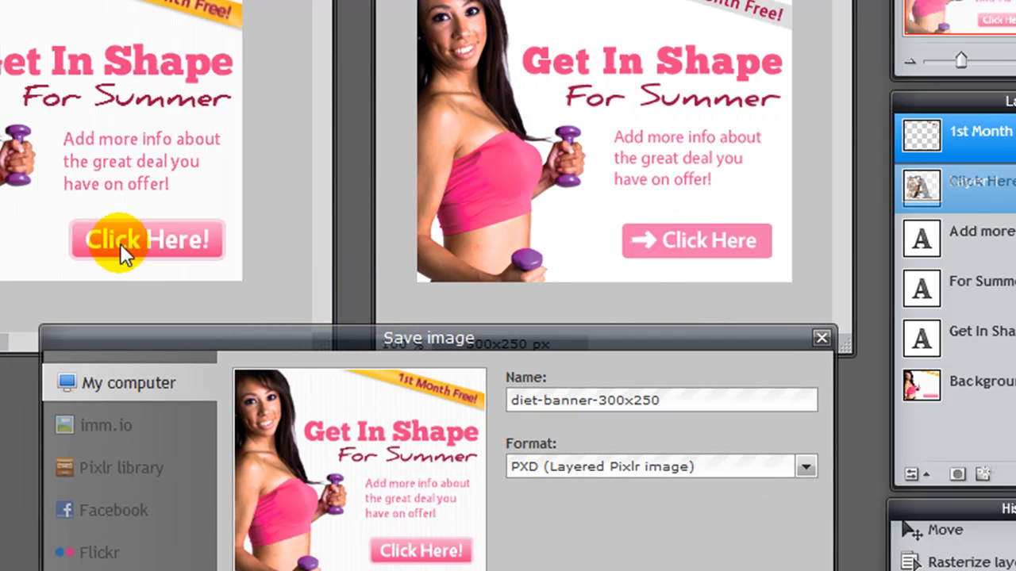
pyautogui.moveTo(278, 344); pyautogui.dragTo(250, 133)
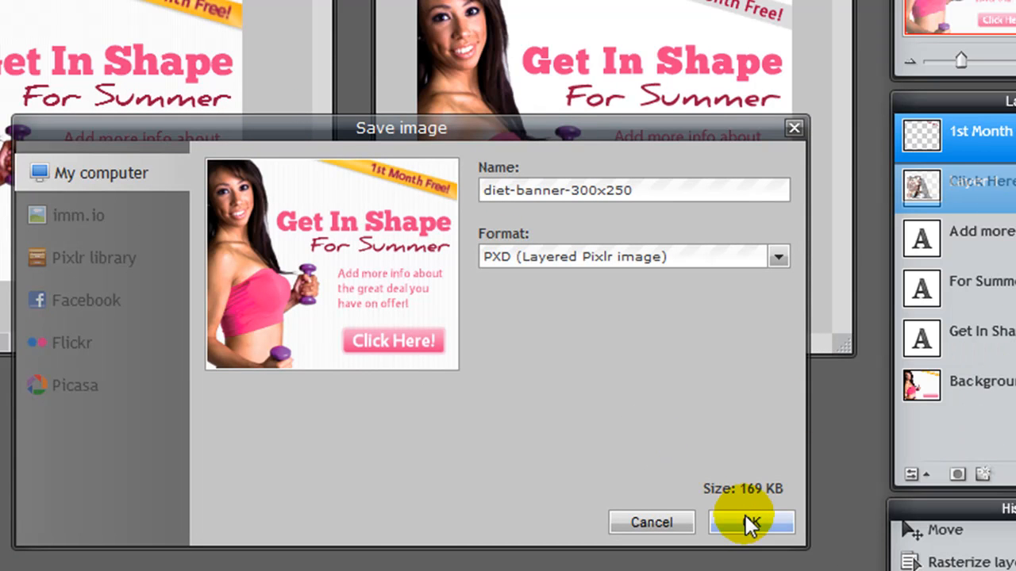
# Keep the name diet-banner-300x250 and save the layered PXD file in the same folder as the JPEG.
pyautogui.click(597, 194)
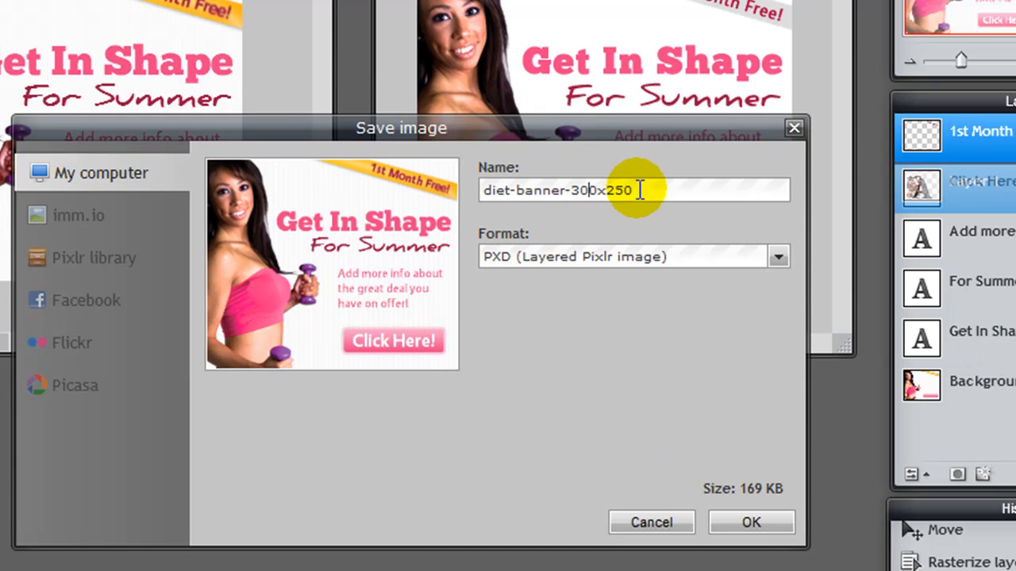
pyautogui.doubleClick(640, 188)
pyautogui.click(647, 188)
pyautogui.click(746, 523)
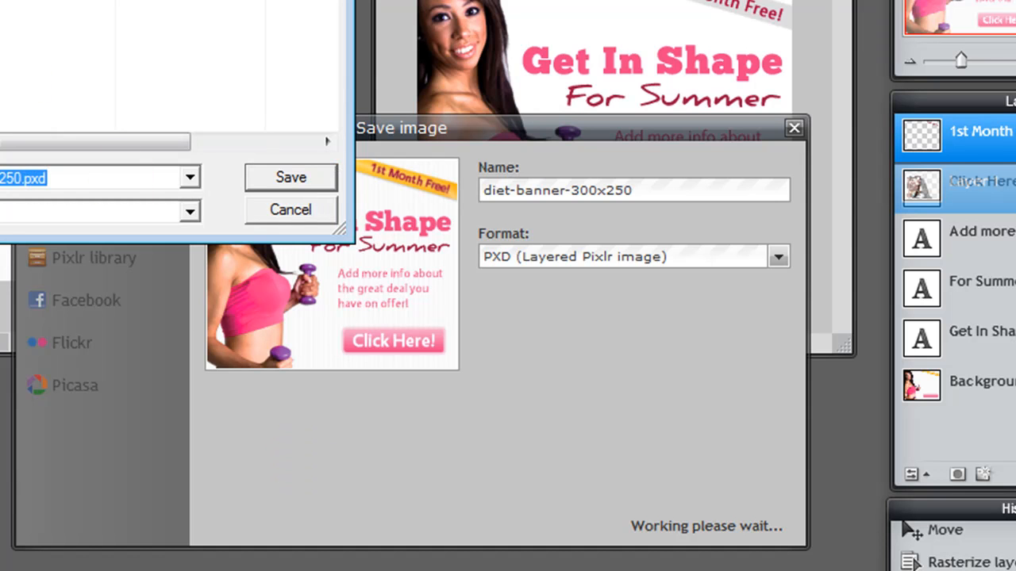
pyautogui.click(273, 177)
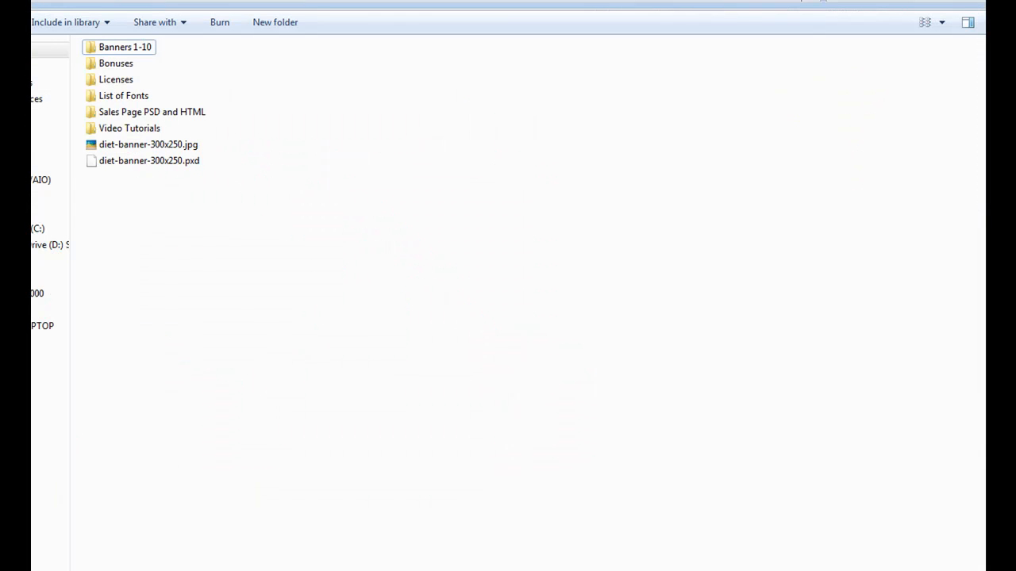
# In the Windows folder, preview diet-banner-300x250.jpg, close the preview, and select diet-banner-300x250.pxd.
pyautogui.click(133, 146)
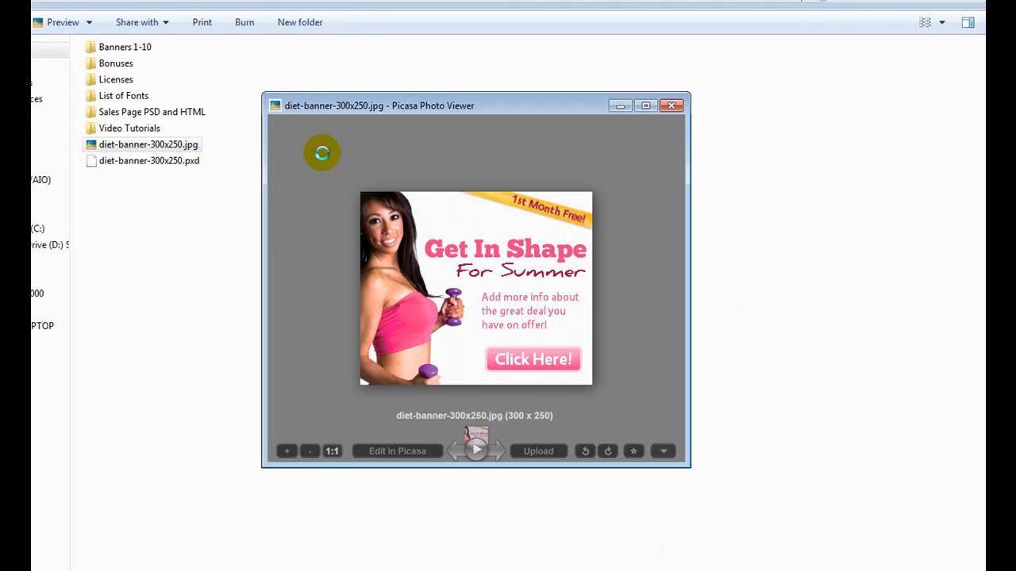
pyautogui.click(410, 153)
pyautogui.click(191, 160)
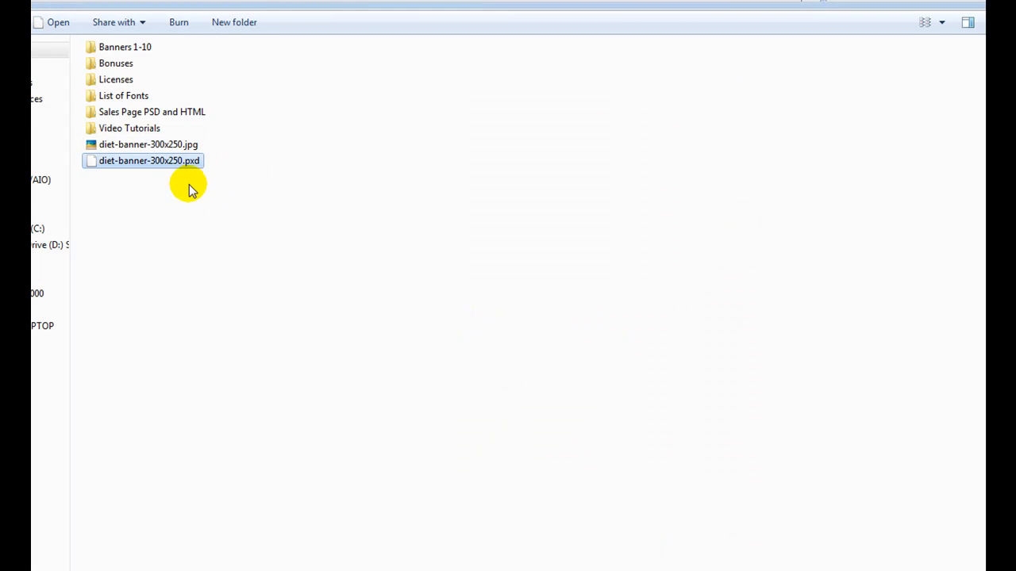